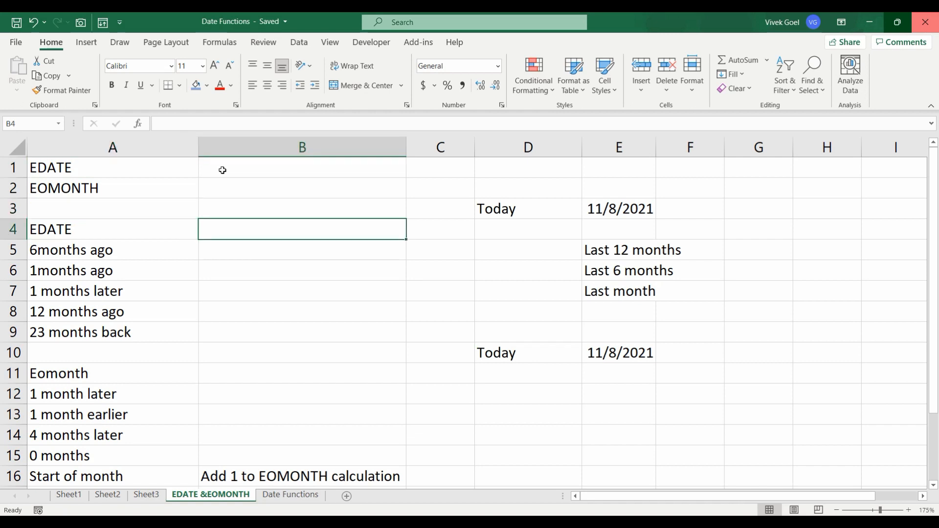
# - Enter the text Dashboarding in cell B1, beside the EDATE label
pyautogui.press('Up')
pyautogui.press('Up')
pyautogui.press('Up')
pyautogui.write('Dashboarding')
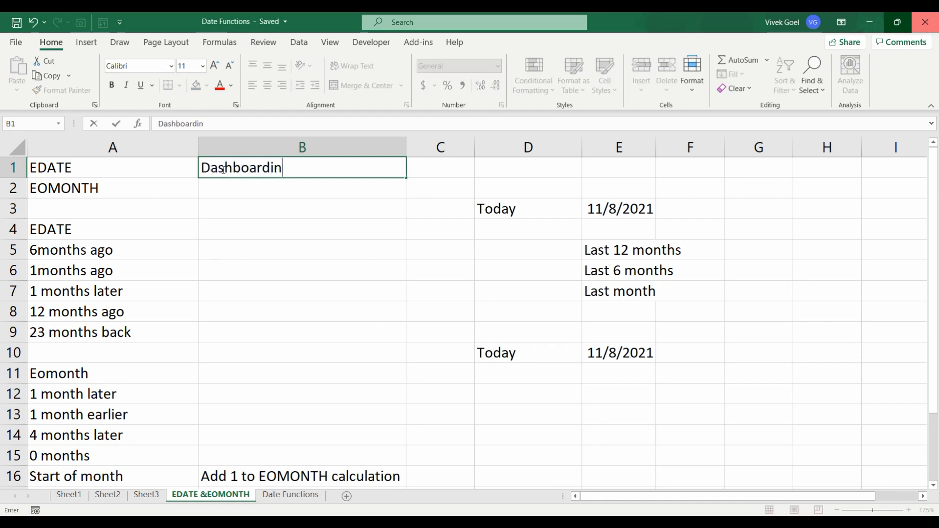
pyautogui.press('Return')
# - Try to start an EDATE formula in cell B4, beside the EDATE heading
pyautogui.press('Up')
pyautogui.press('Down')
pyautogui.press('Down')
pyautogui.press('Down')
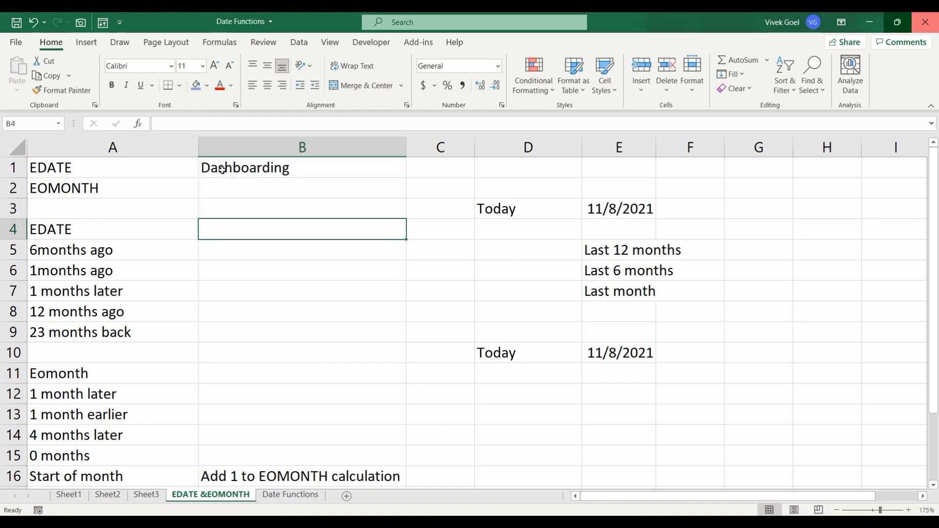
pyautogui.press('Left')
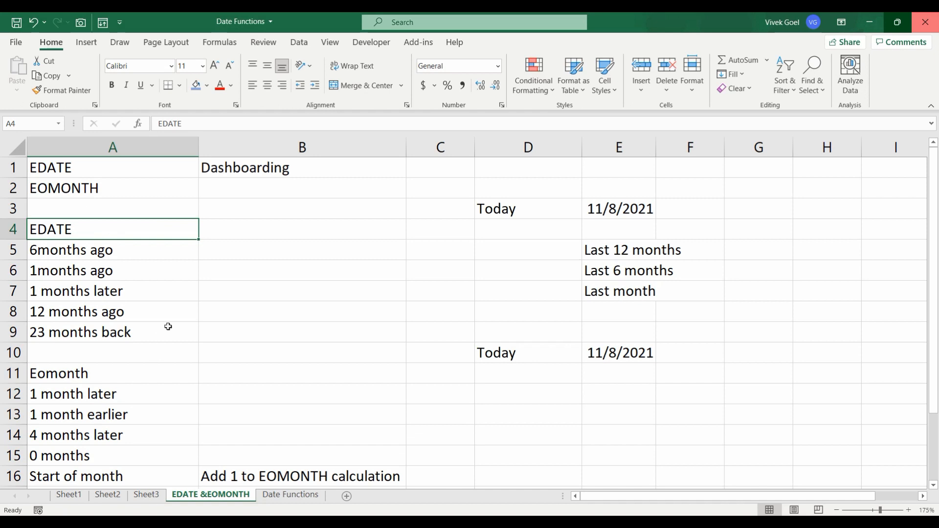
pyautogui.press('Right')
pyautogui.write('=ed')
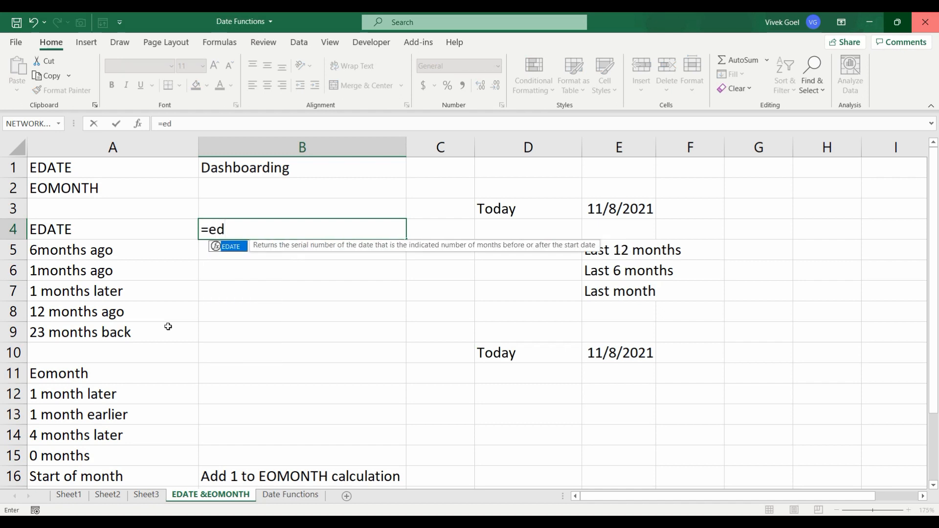
pyautogui.press('Tab')
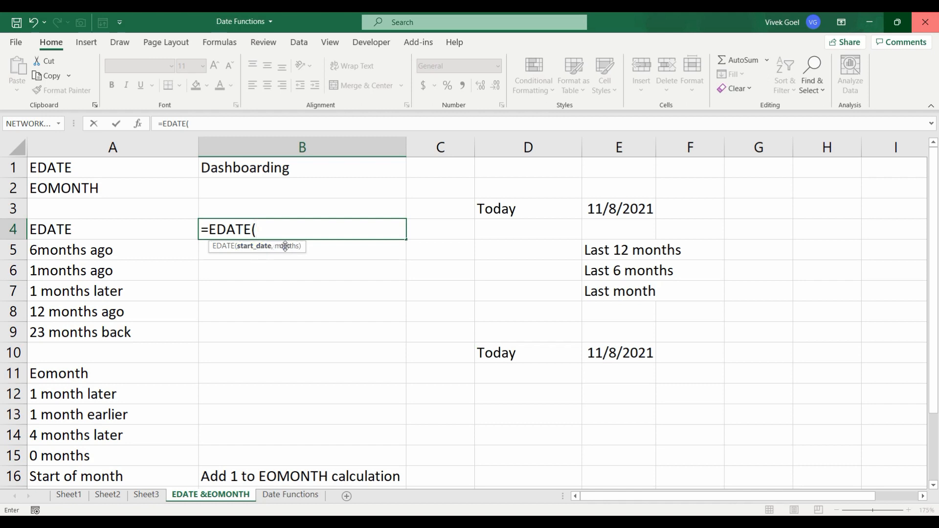
pyautogui.press('BackSpace')
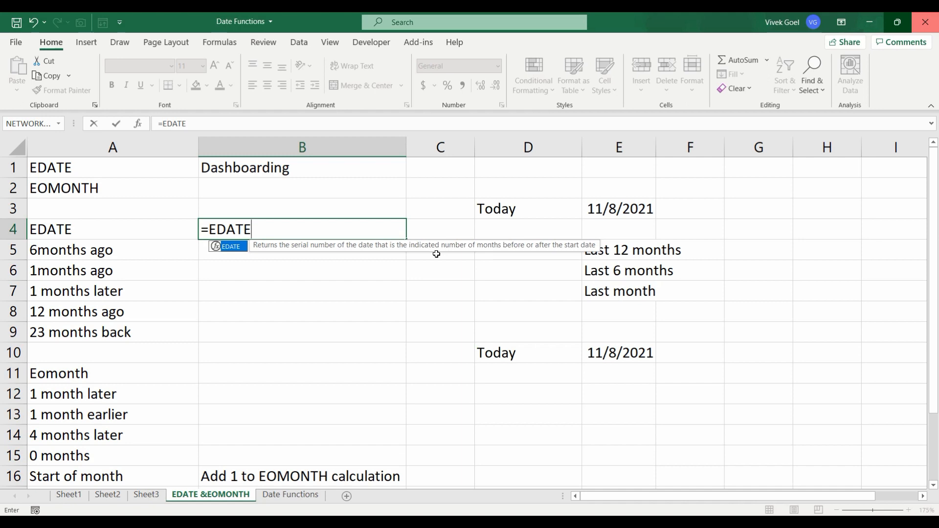
pyautogui.press('Escape')
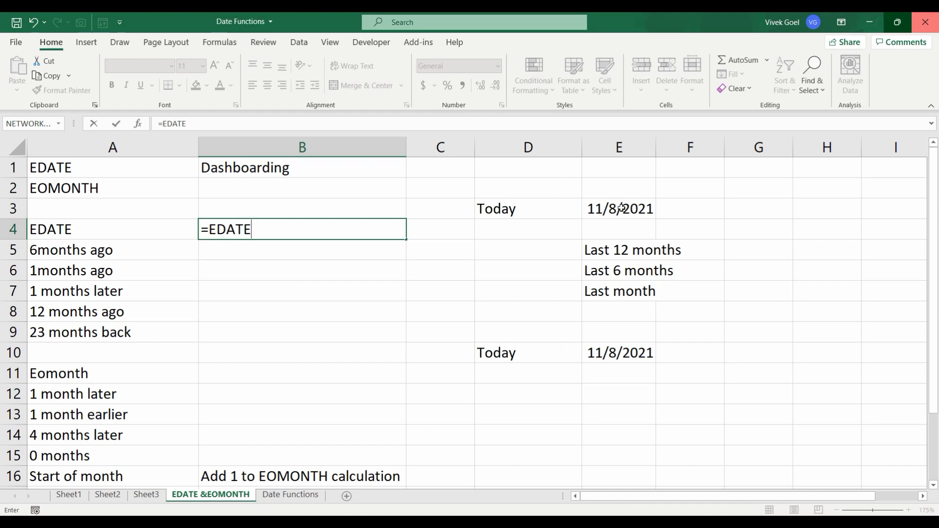
# - Calculate the date six months ago in B5 with =EDATE(E3,-6) and format the cell as Short Date
pyautogui.click(360, 249)
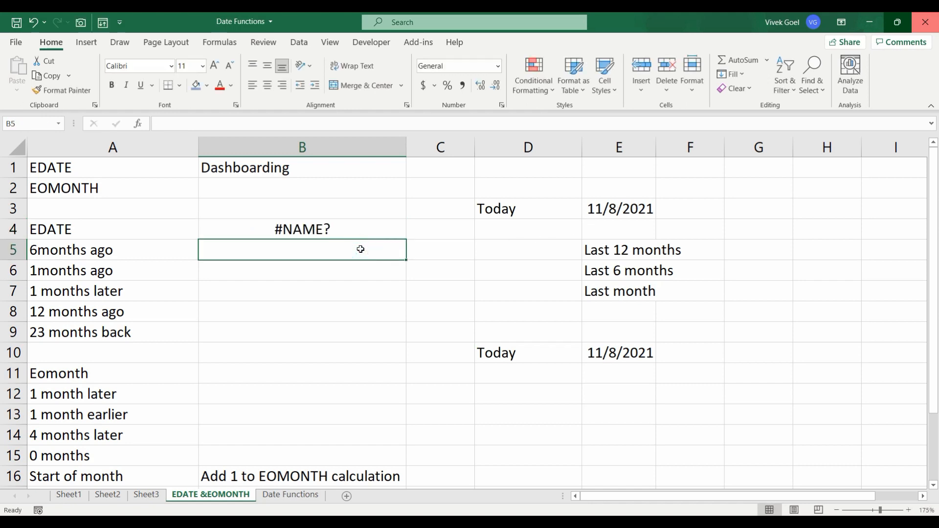
pyautogui.write('=ed')
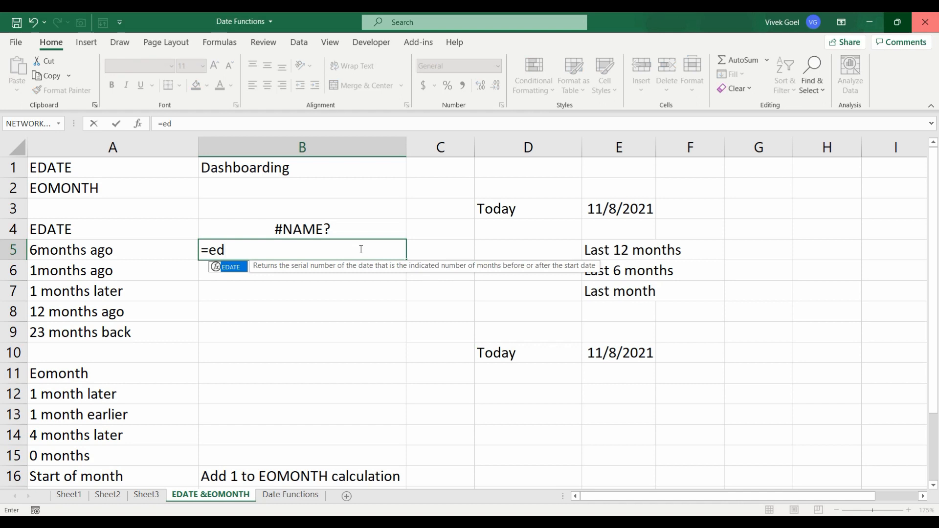
pyautogui.press('Tab')
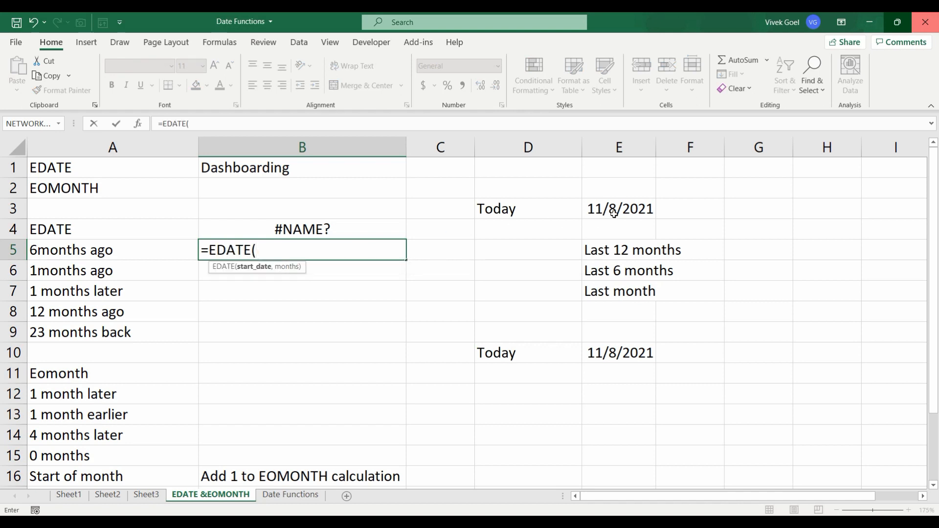
pyautogui.click(617, 212)
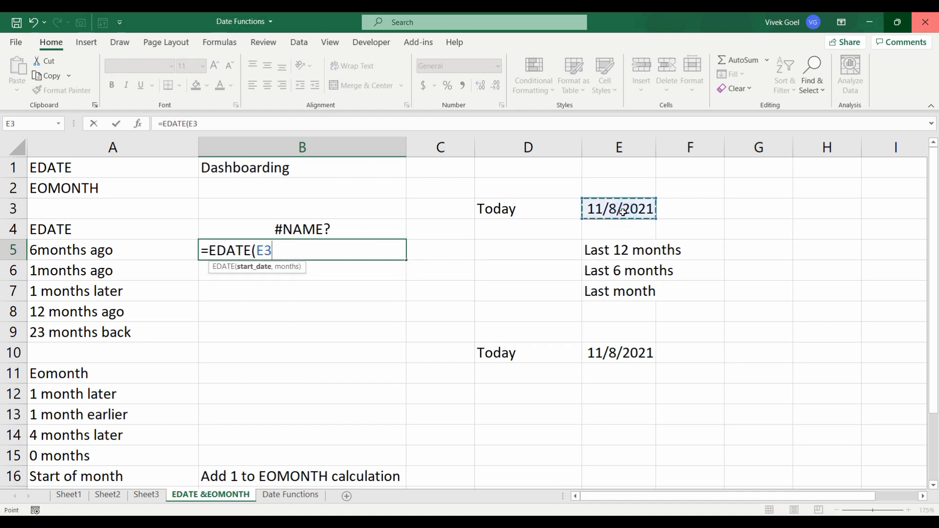
pyautogui.write(',')
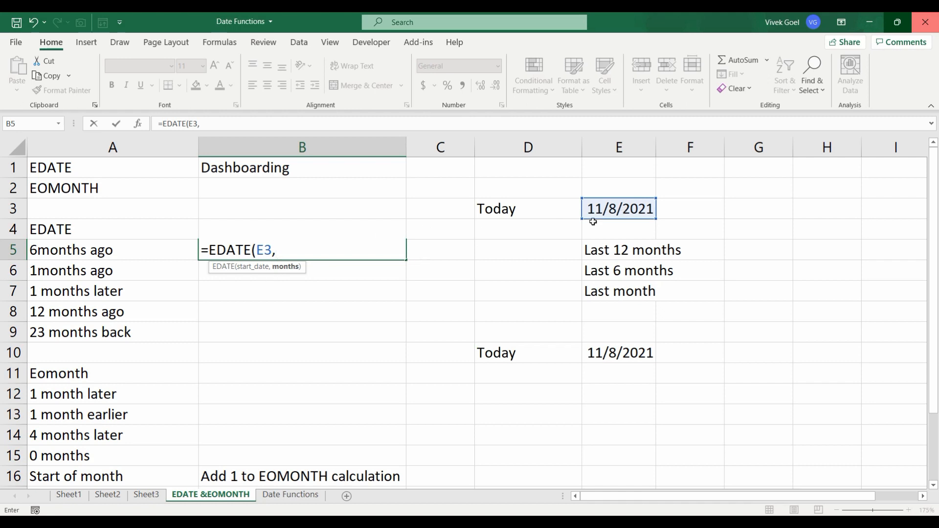
pyautogui.write('-6)')
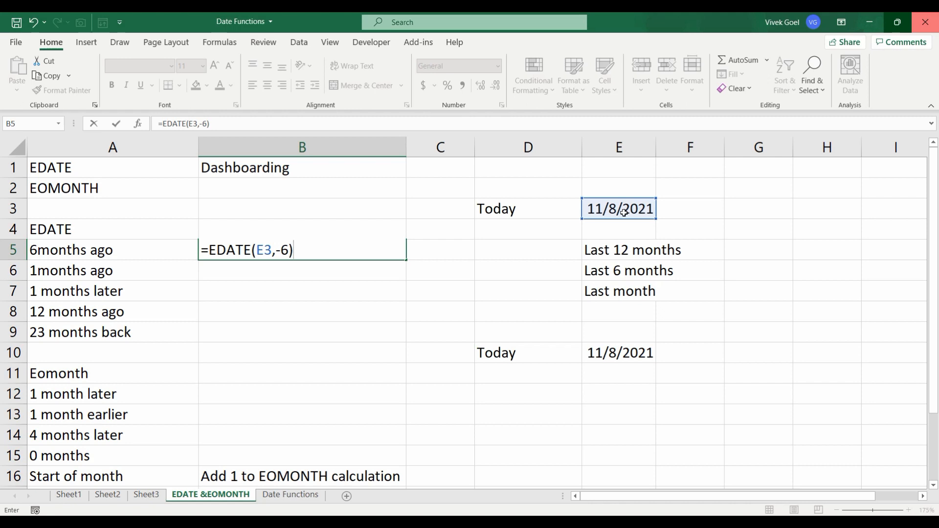
pyautogui.press('Return')
pyautogui.press('Up')
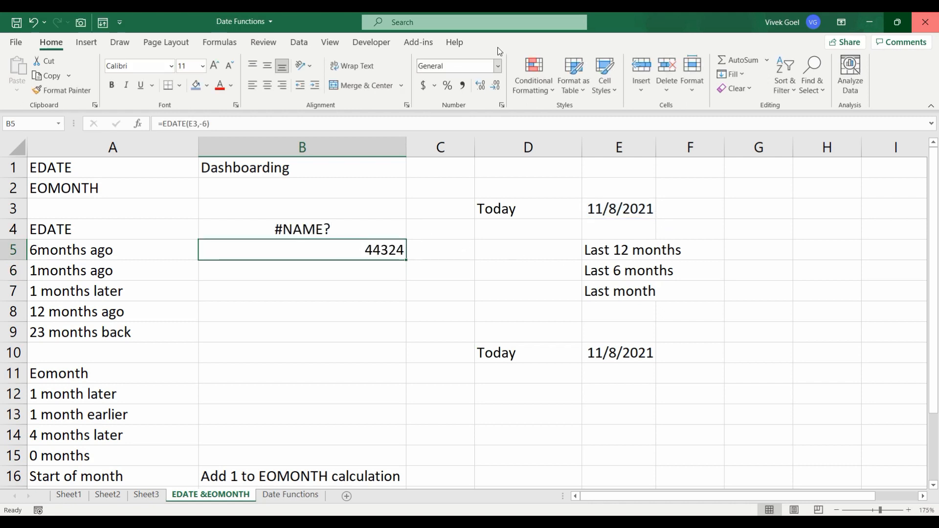
pyautogui.click(497, 66)
pyautogui.click(485, 204)
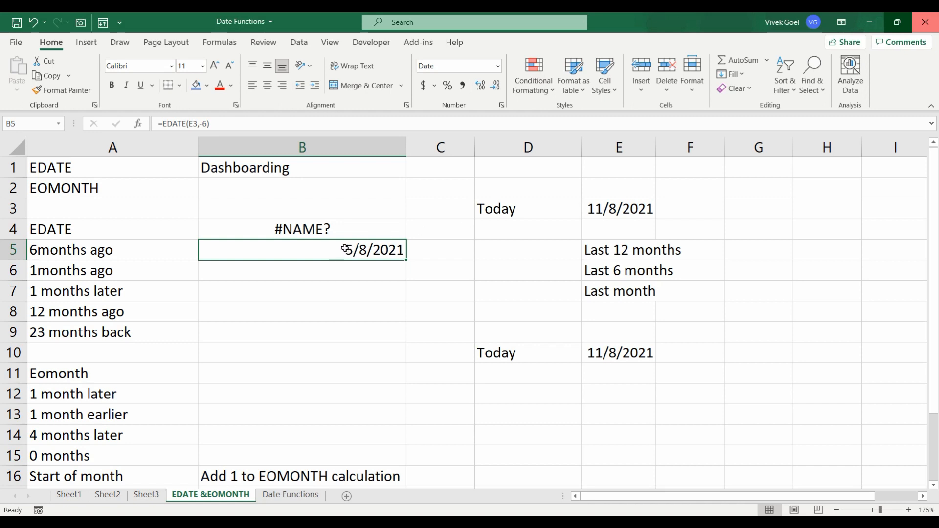
# - Clear the incomplete EDATE formula from cell B4
pyautogui.click(327, 234)
pyautogui.press('Delete')
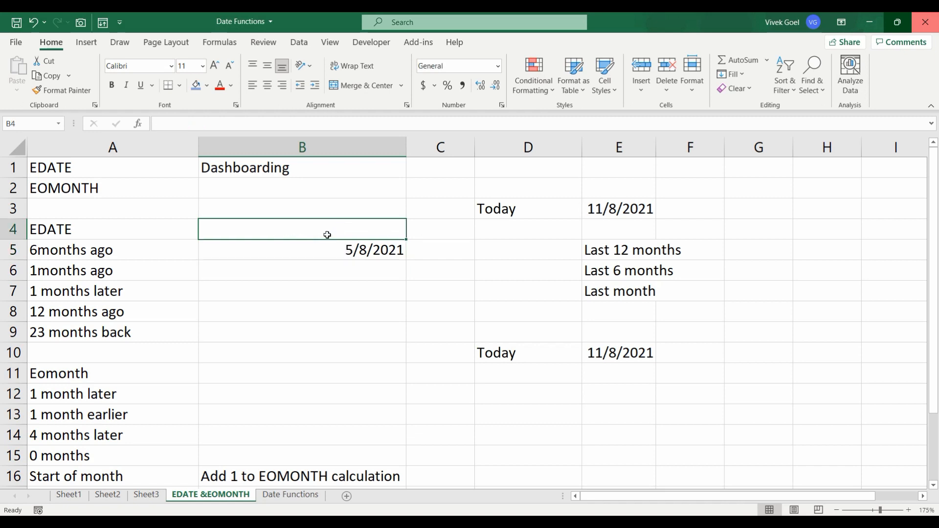
# - Calculate the date one month ago in B6 with =EDATE(E3,-1) and format the cell as Short Date
pyautogui.press('Down')
pyautogui.press('Down')
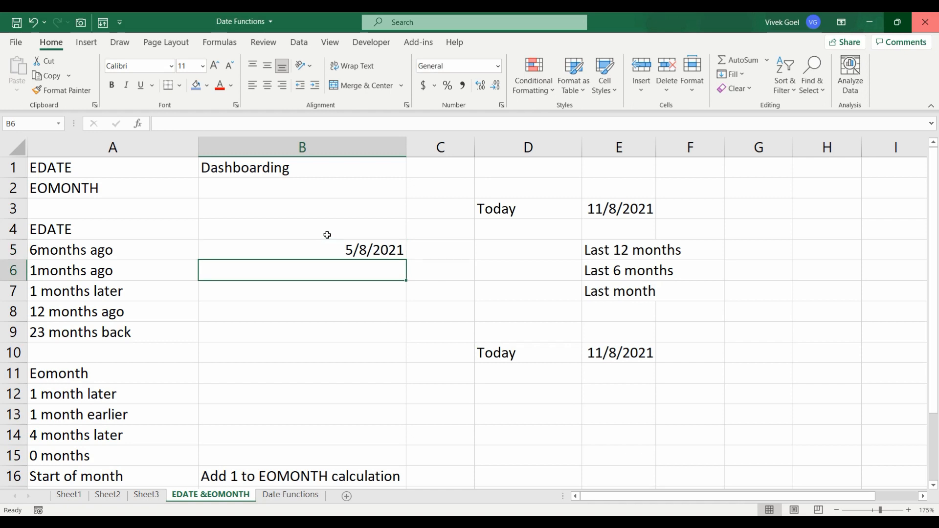
pyautogui.write('=ed')
pyautogui.press('Tab')
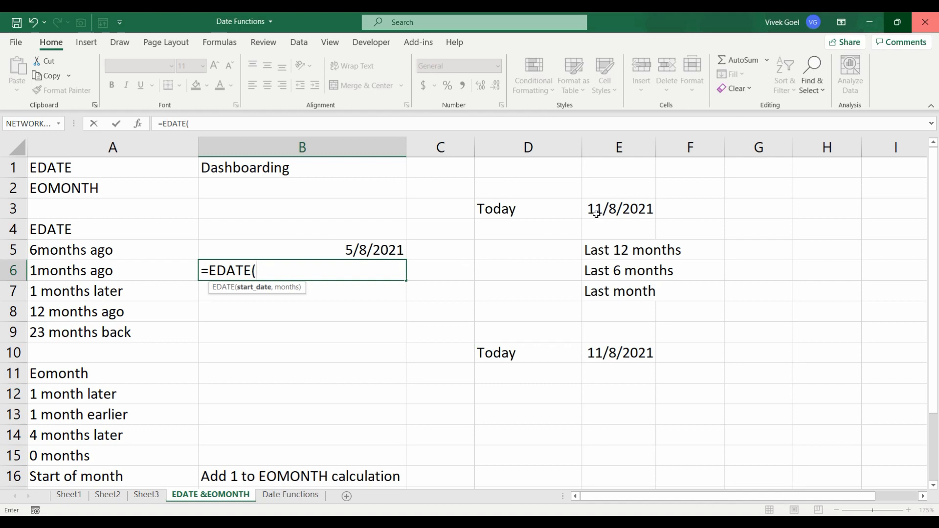
pyautogui.click(594, 214)
pyautogui.write(',-1)')
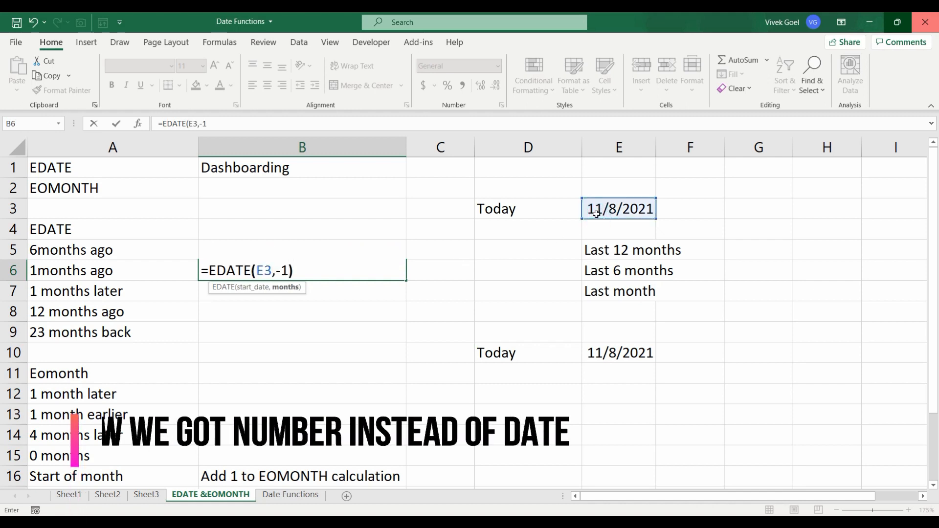
pyautogui.hotkey('ctrl', 'Return')
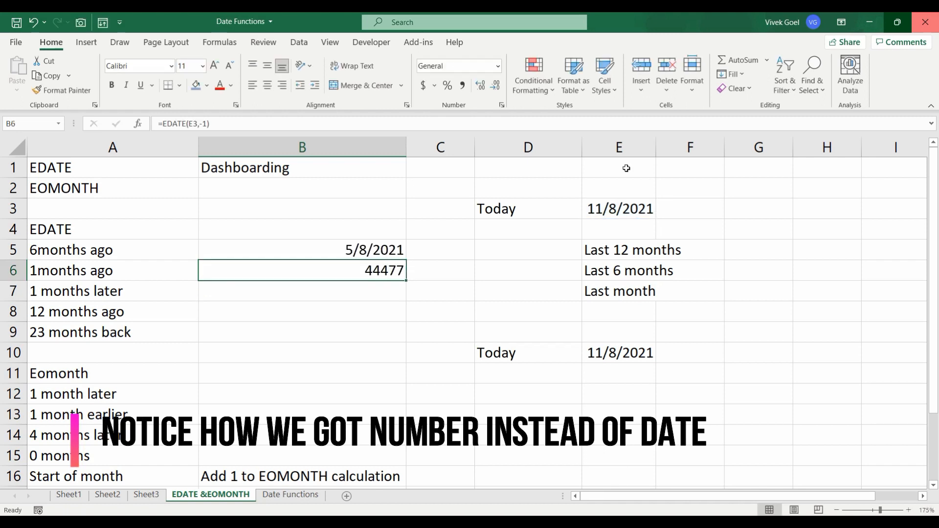
pyautogui.click(498, 66)
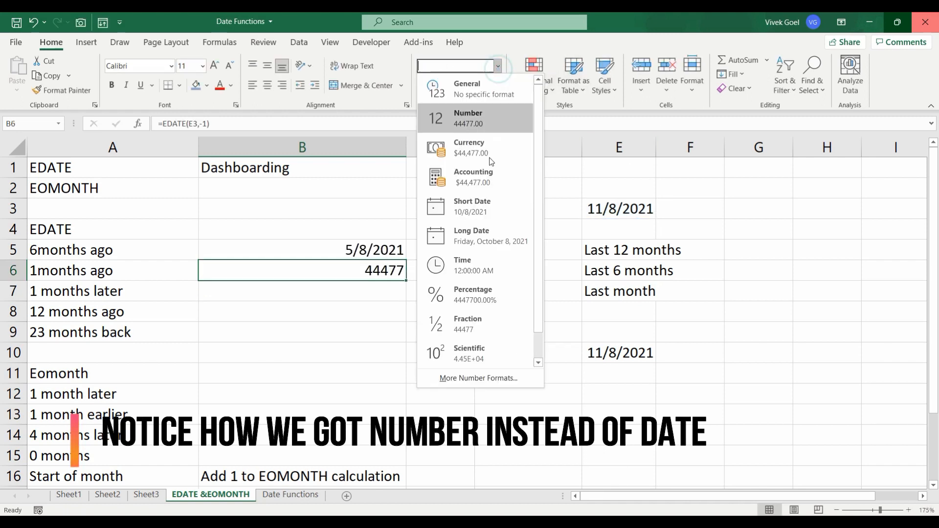
pyautogui.click(491, 200)
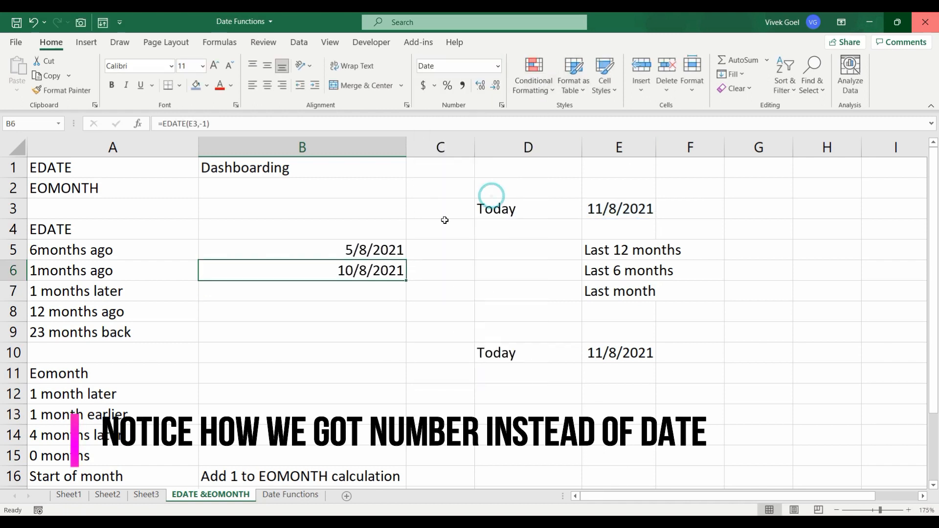
# - Calculate the date one month later in B7 with =EDATE(E3,1) and format the cell as Short Date
pyautogui.click(337, 291)
pyautogui.doubleClick(336, 292)
pyautogui.write('=ed')
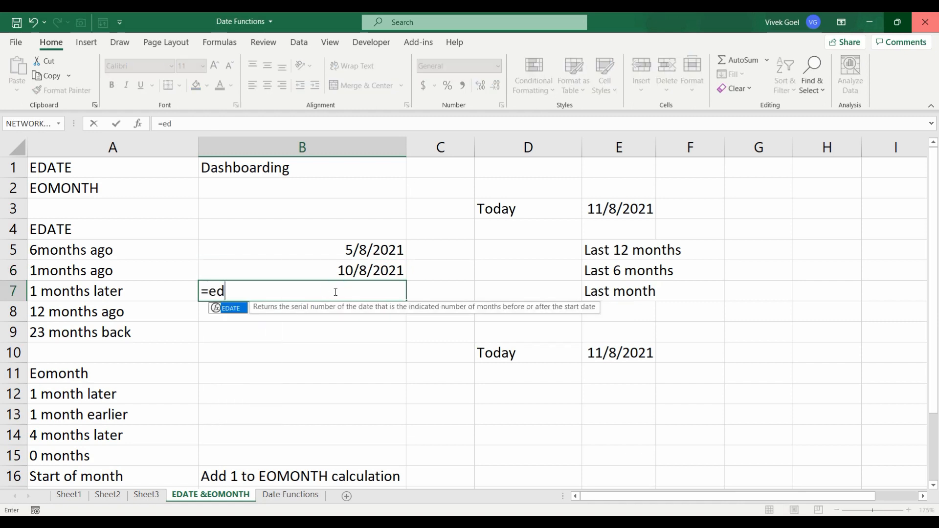
pyautogui.press('Tab')
pyautogui.click(607, 203)
pyautogui.write(',1')
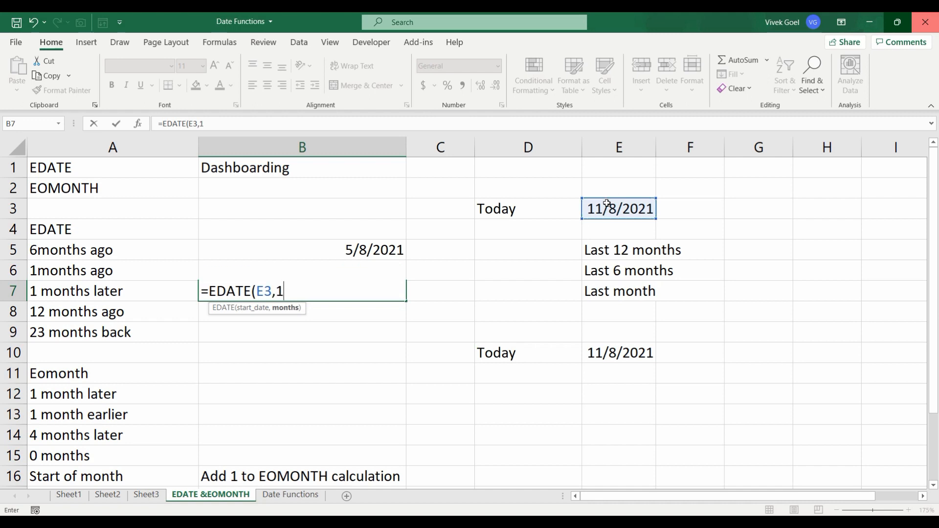
pyautogui.write(')')
pyautogui.press('Return')
pyautogui.press('Up')
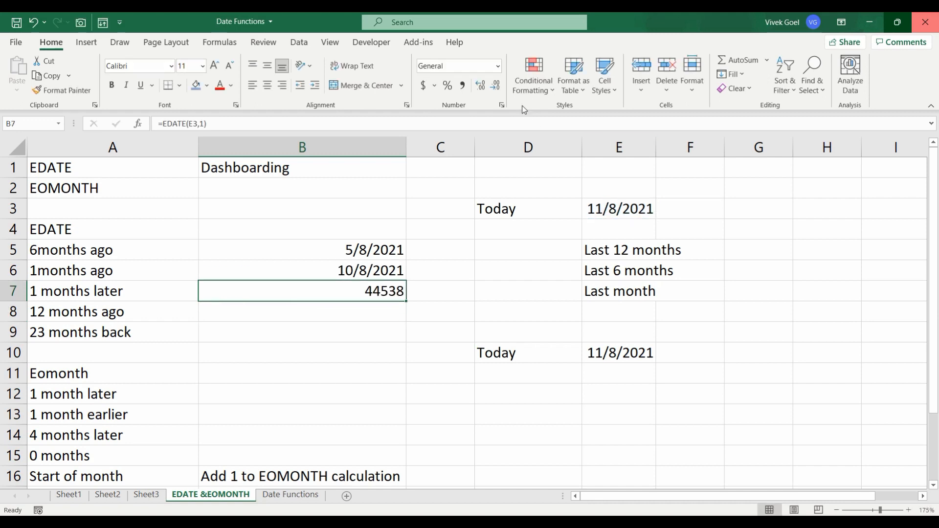
pyautogui.click(497, 66)
pyautogui.click(489, 210)
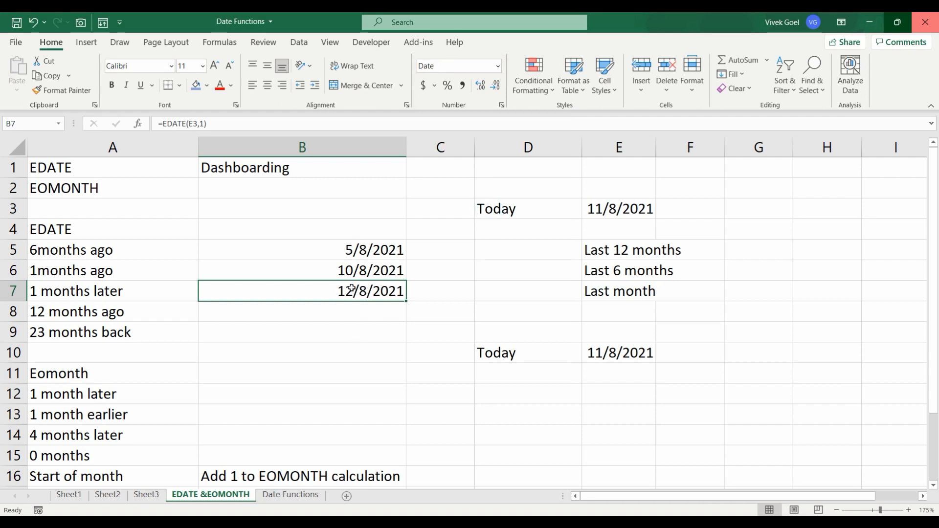
pyautogui.click(346, 259)
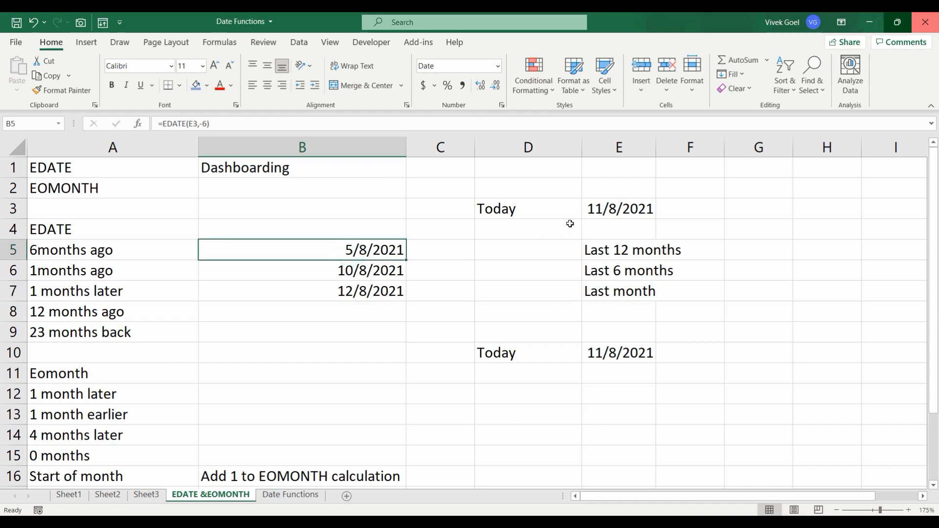
pyautogui.click(351, 291)
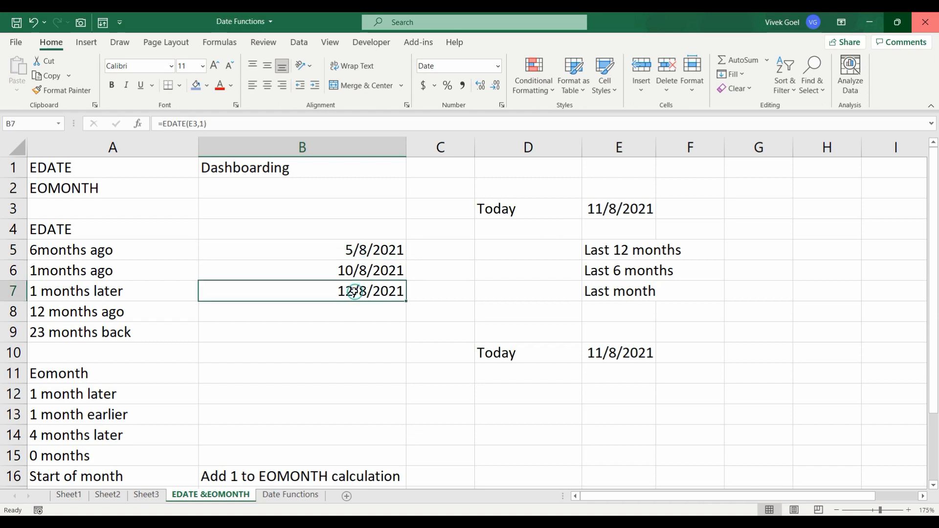
# - Format B8 as Short Date and calculate the date 12 months ago in it with =EDATE(E3,-12)
pyautogui.click(354, 309)
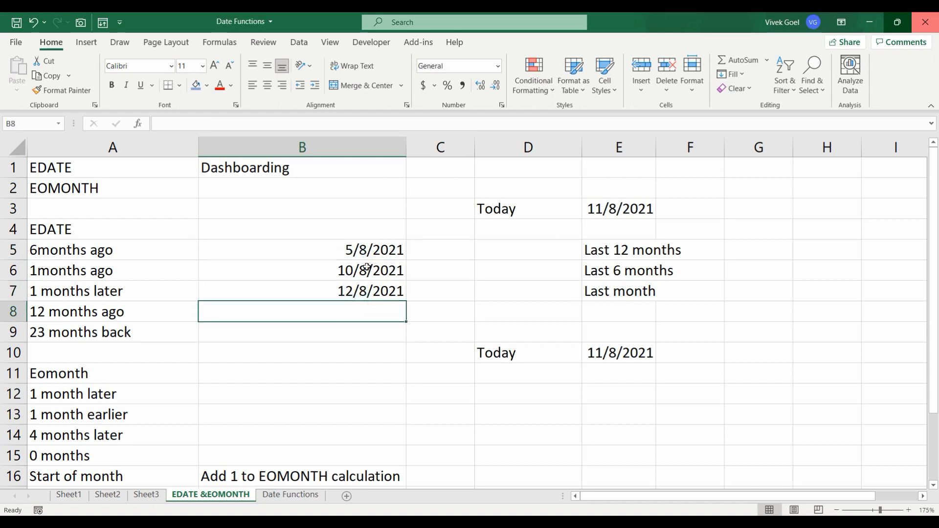
pyautogui.click(497, 65)
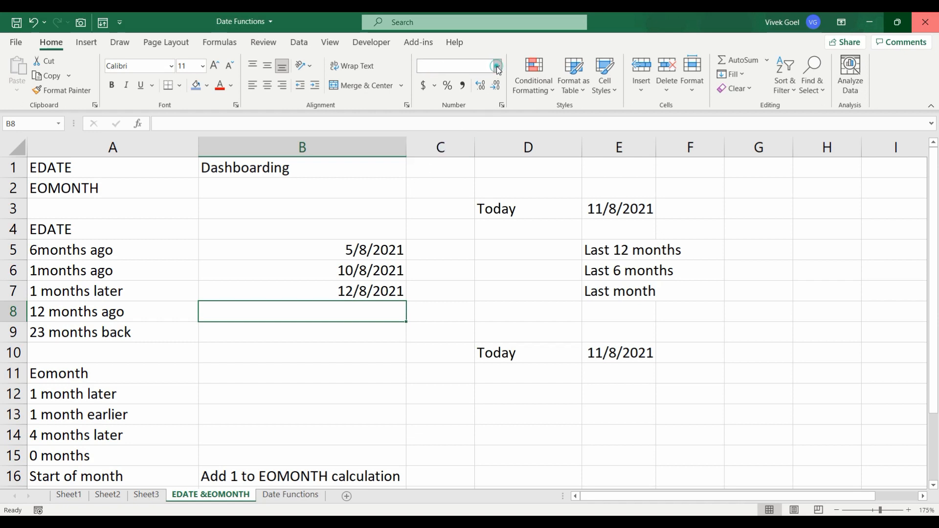
pyautogui.click(477, 211)
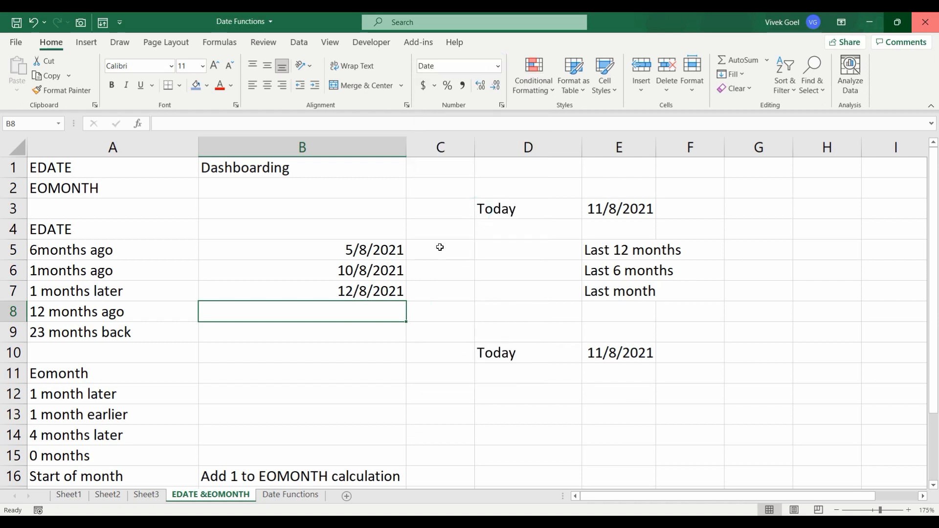
pyautogui.write('=ed')
pyautogui.press('Tab')
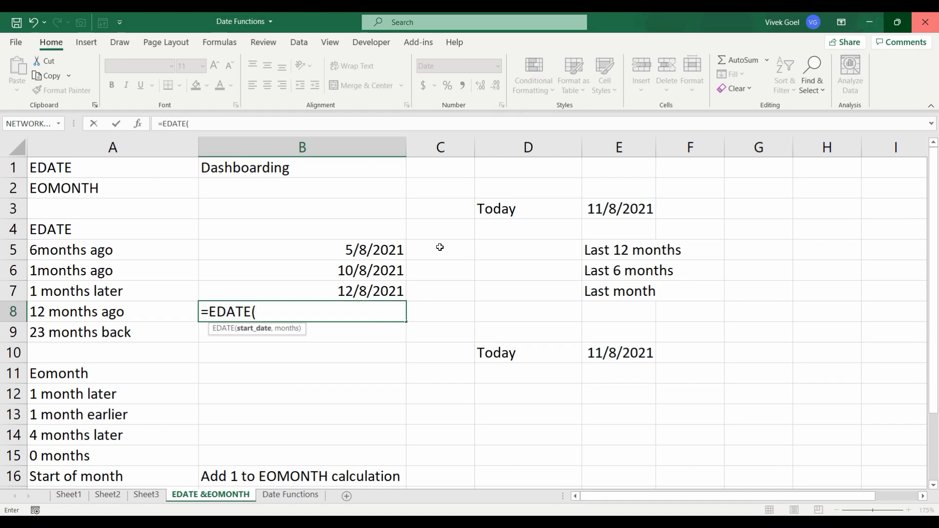
pyautogui.click(627, 209)
pyautogui.write(',-12)')
pyautogui.hotkey('ctrl', 'Return')
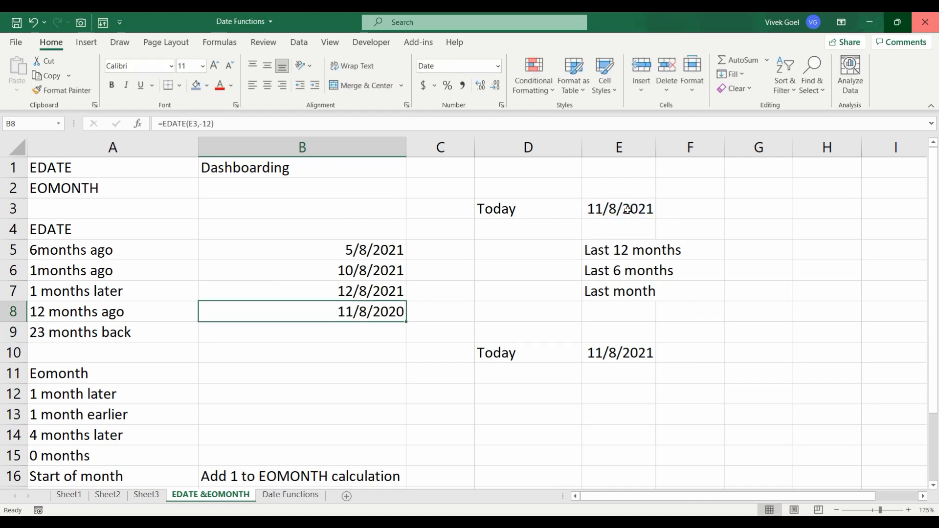
# - Calculate the date 23 months back in B9 with =EDATE(E3,-23) and format the cell as Short Date
pyautogui.click(383, 324)
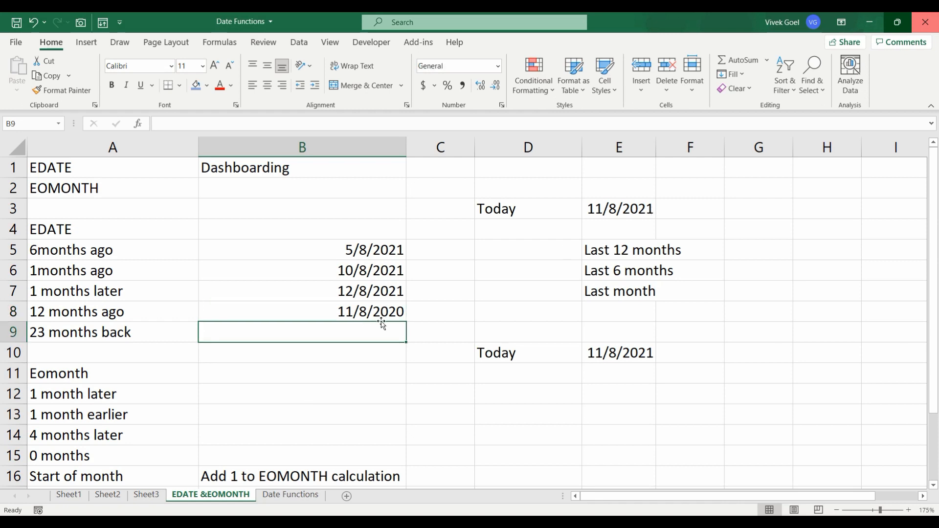
pyautogui.write('=ed')
pyautogui.press('Tab')
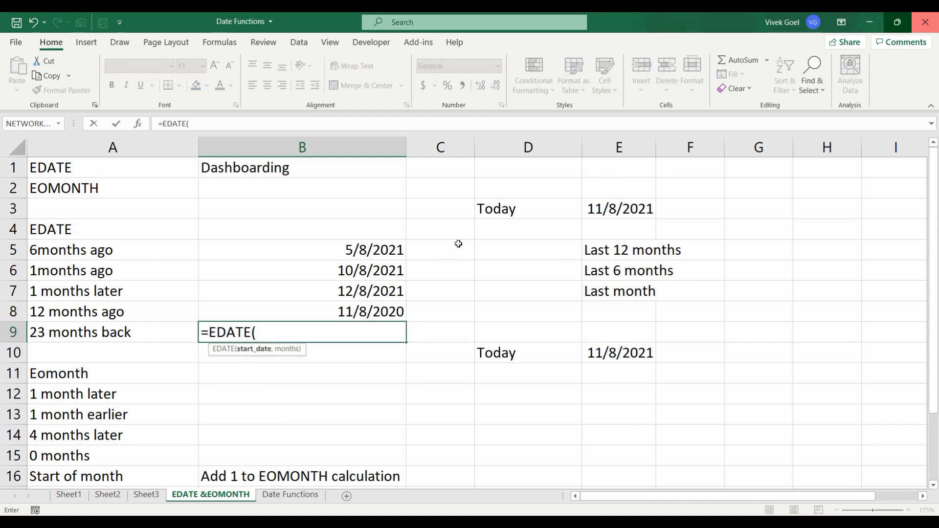
pyautogui.click(605, 209)
pyautogui.write(',-23)')
pyautogui.press('Return')
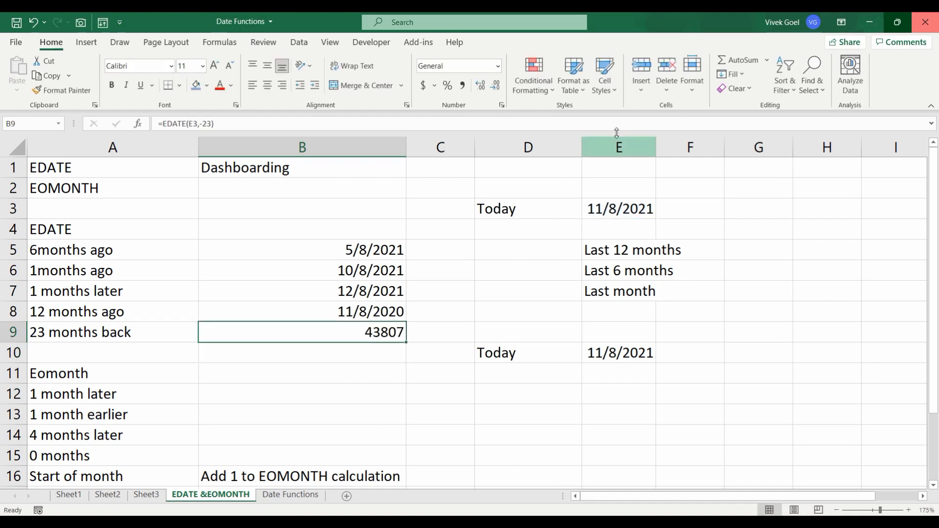
pyautogui.click(497, 65)
pyautogui.click(484, 196)
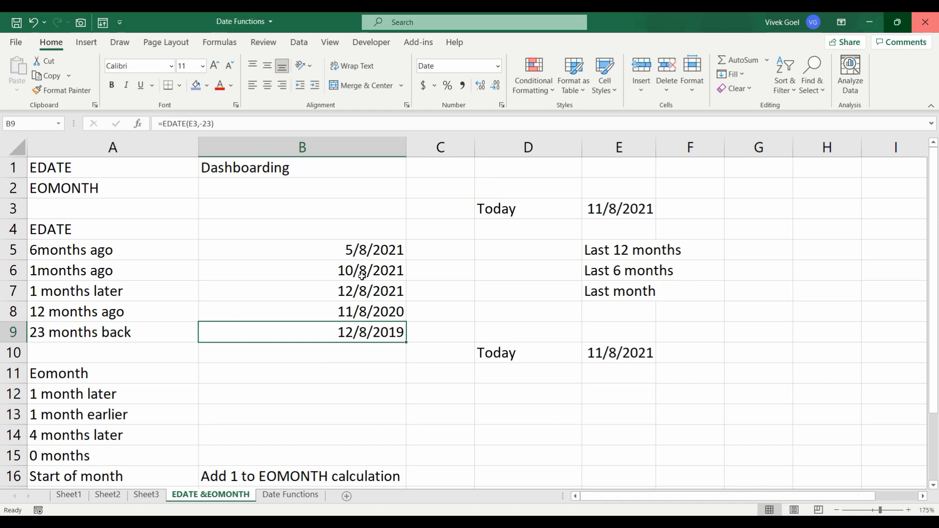
# - Review the period labels in E5:E7 and the EDATE formulas in B5:B9
pyautogui.click(610, 245)
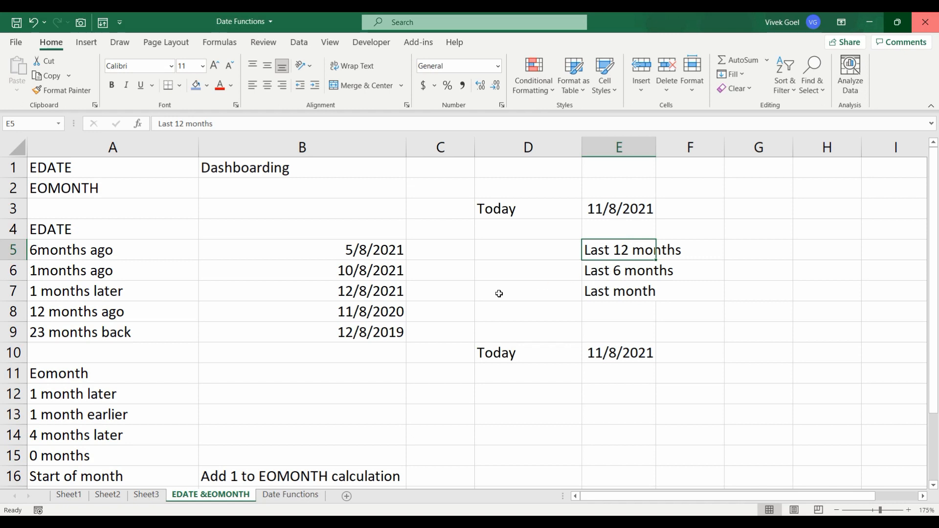
pyautogui.click(623, 271)
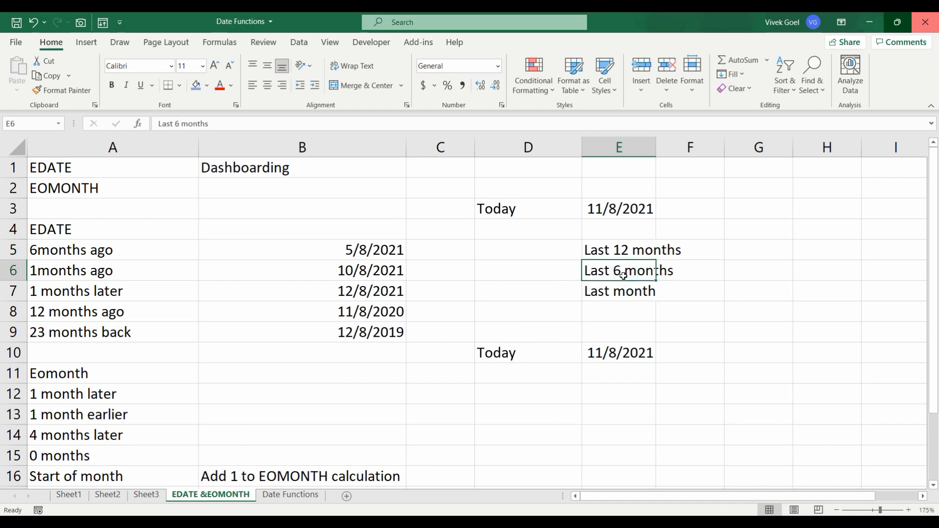
pyautogui.click(620, 290)
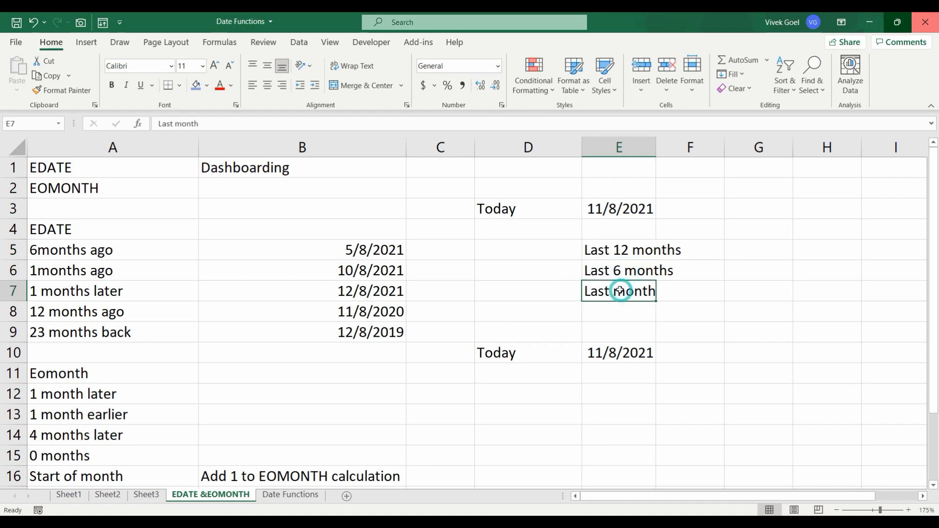
pyautogui.click(381, 253)
pyautogui.click(382, 272)
pyautogui.click(380, 292)
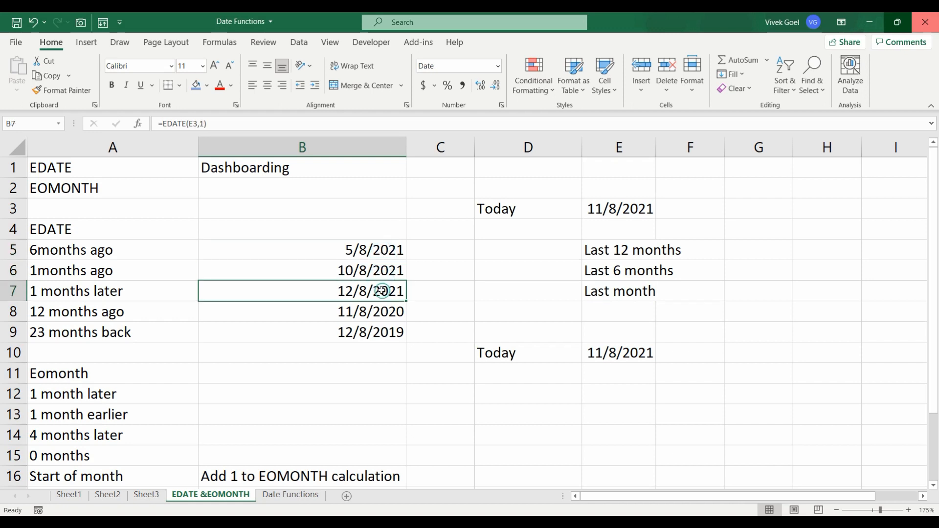
pyautogui.click(381, 305)
pyautogui.click(385, 326)
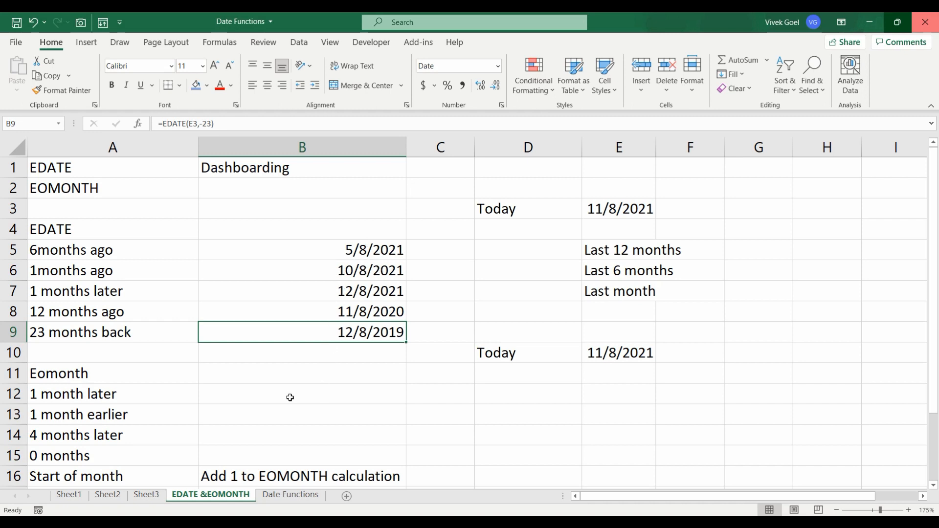
pyautogui.click(152, 373)
pyautogui.press('Right')
pyautogui.press('Left')
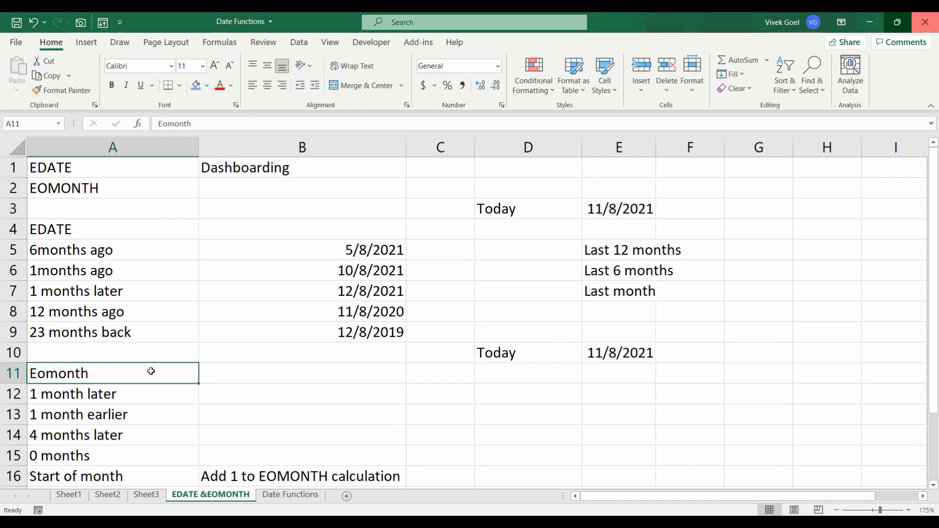
pyautogui.press('Down')
pyautogui.press('Up')
pyautogui.press('Down')
pyautogui.press('Up')
# - Format the EOMONTH result cells B12:B15 as Short Date
pyautogui.press('Down')
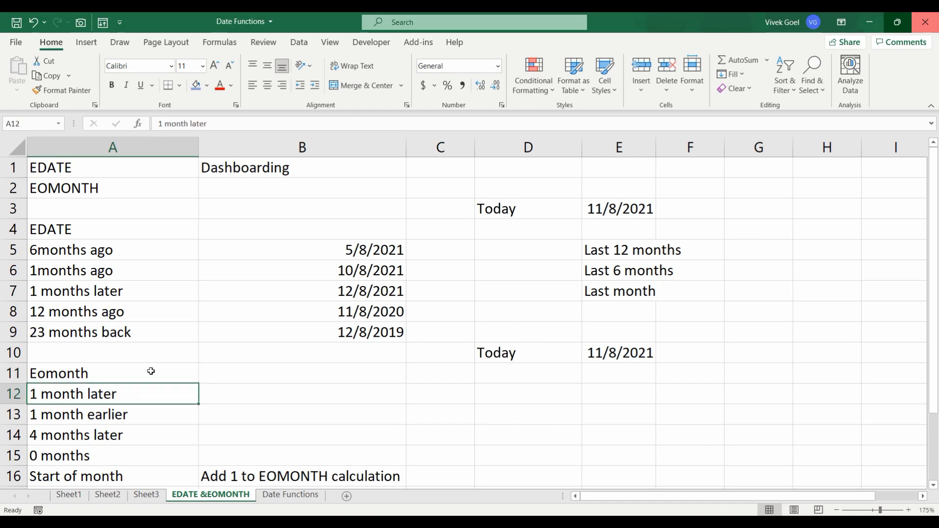
pyautogui.press('Right')
pyautogui.hotkey('shift', 'Down')
pyautogui.hotkey('shift', 'Down')
pyautogui.hotkey('shift', 'Down')
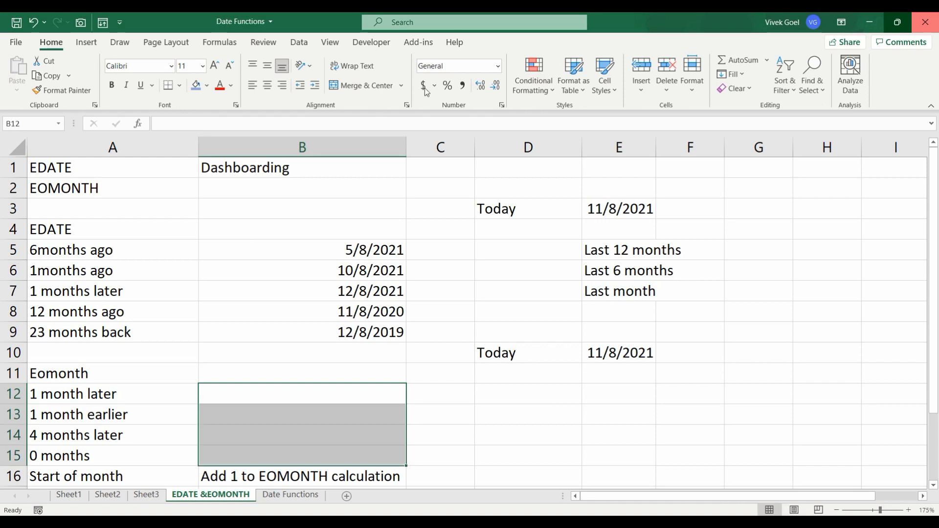
pyautogui.click(497, 66)
pyautogui.click(488, 198)
# - Calculate the month-end date one month later in B12 with =EOMONTH(E3,1)
pyautogui.click(302, 394)
pyautogui.press('Left')
pyautogui.click(302, 393)
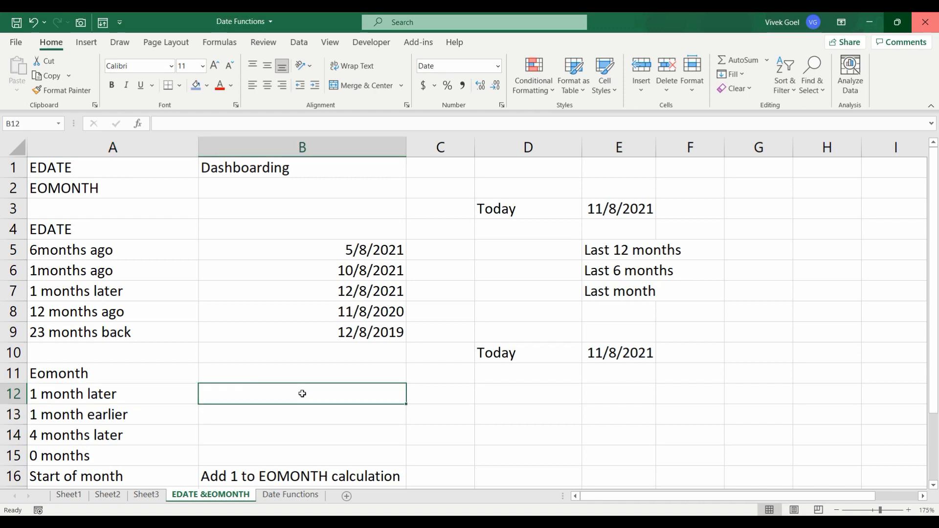
pyautogui.write('=eom')
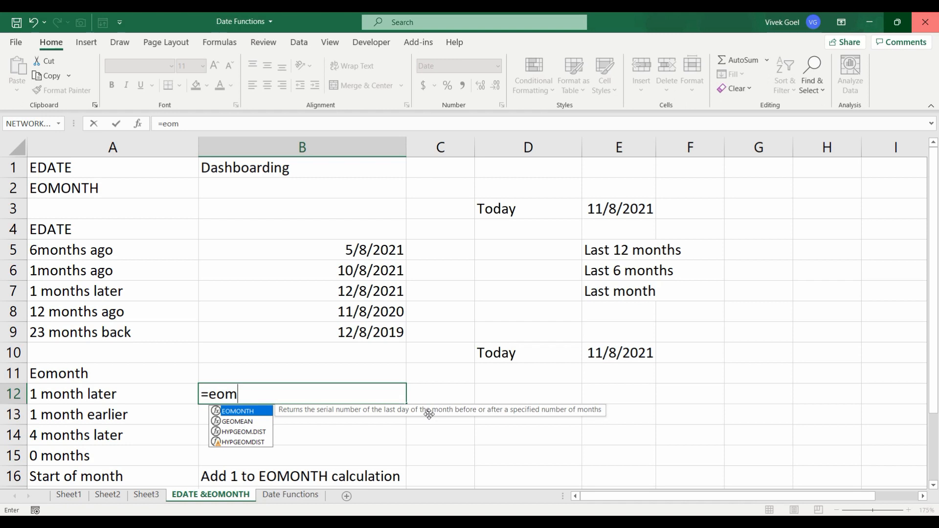
pyautogui.press('Tab')
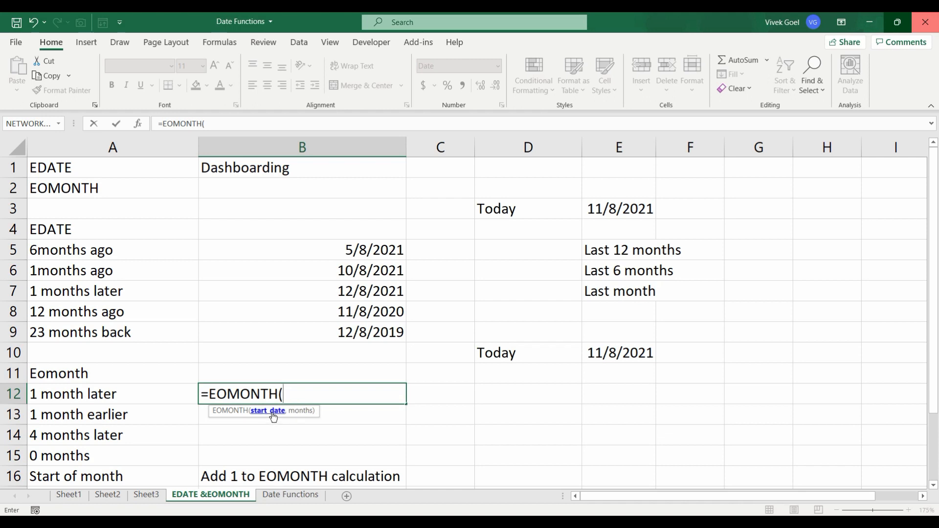
pyautogui.click(623, 214)
pyautogui.write(',1')
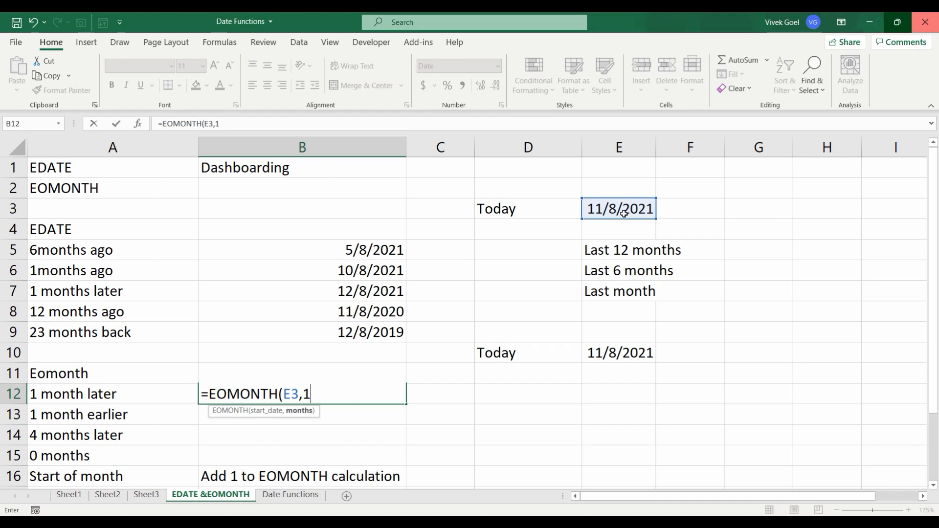
pyautogui.write(')')
pyautogui.press('Return')
pyautogui.press('Up')
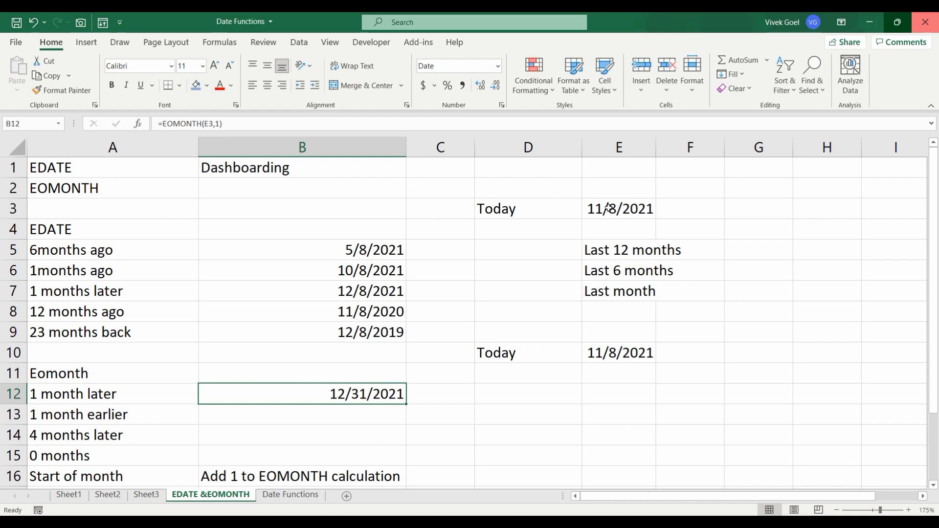
# - Compare the one-month-later EDATE formula in B7 with today's date in E3 and the EOMONTH result in B12
pyautogui.click(324, 293)
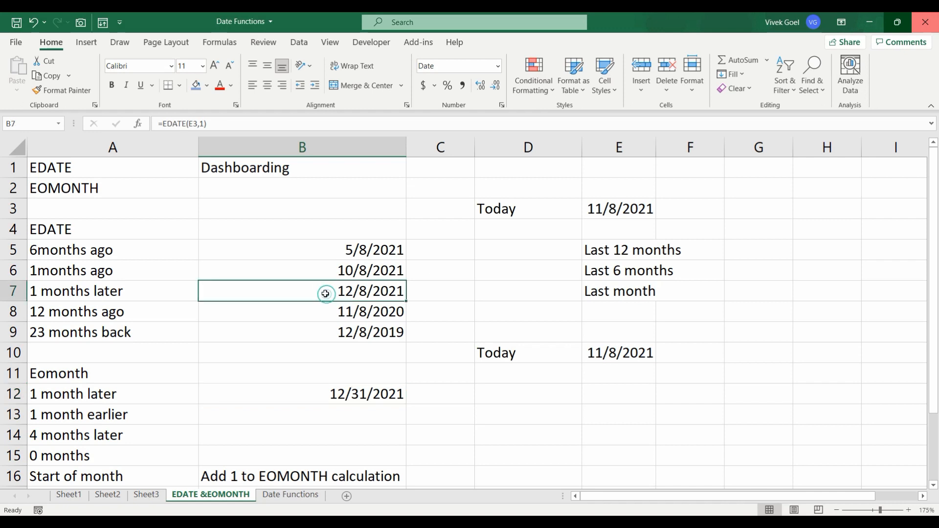
pyautogui.click(105, 291)
pyautogui.click(239, 290)
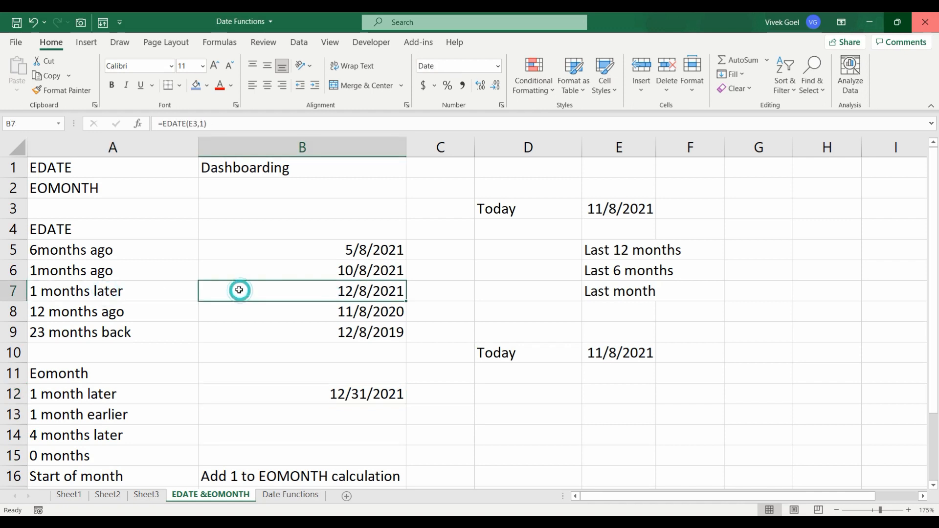
pyautogui.click(606, 211)
pyautogui.click(324, 294)
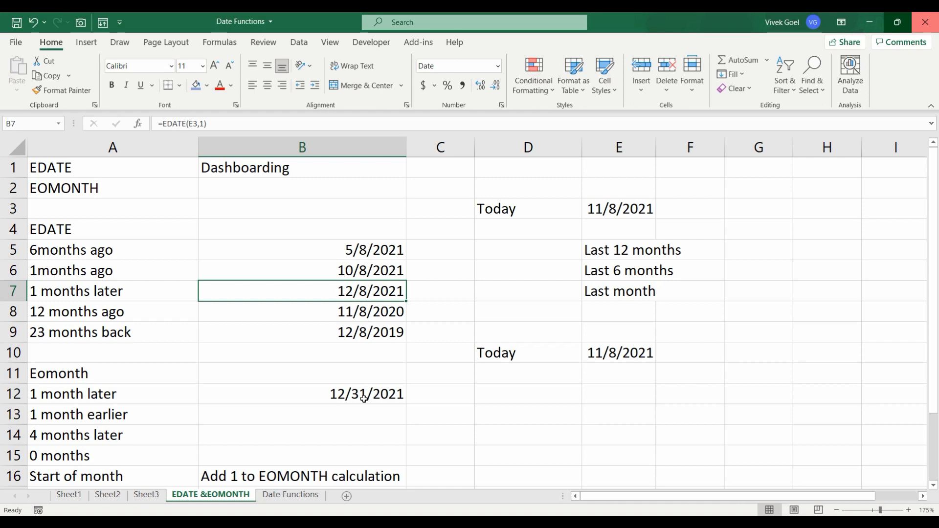
# - Calculate the month-end date one month earlier in B13 with =EOMONTH(E3,-1)
pyautogui.click(354, 414)
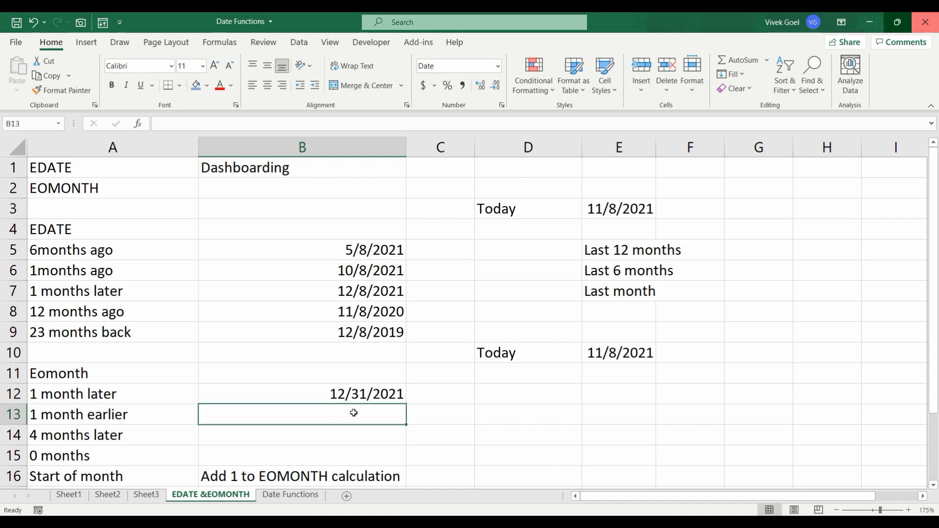
pyautogui.write('=eom')
pyautogui.press('Tab')
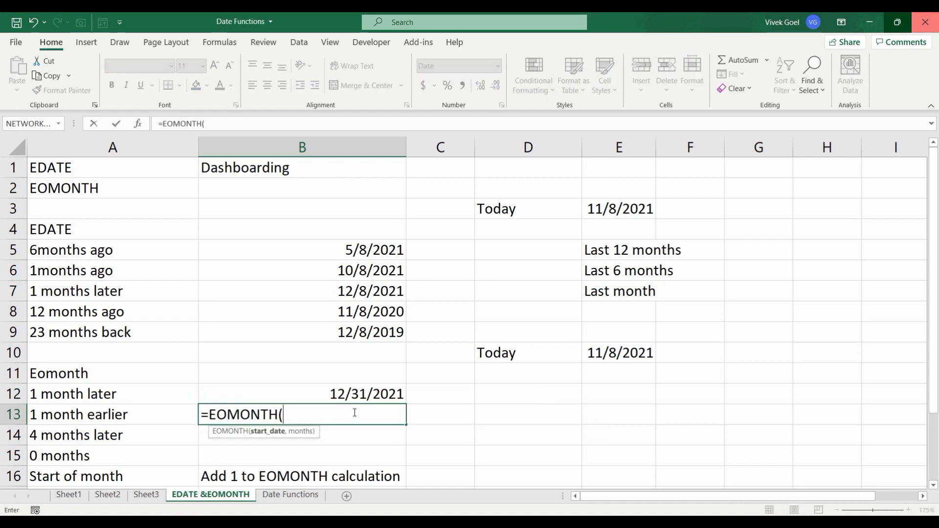
pyautogui.click(602, 210)
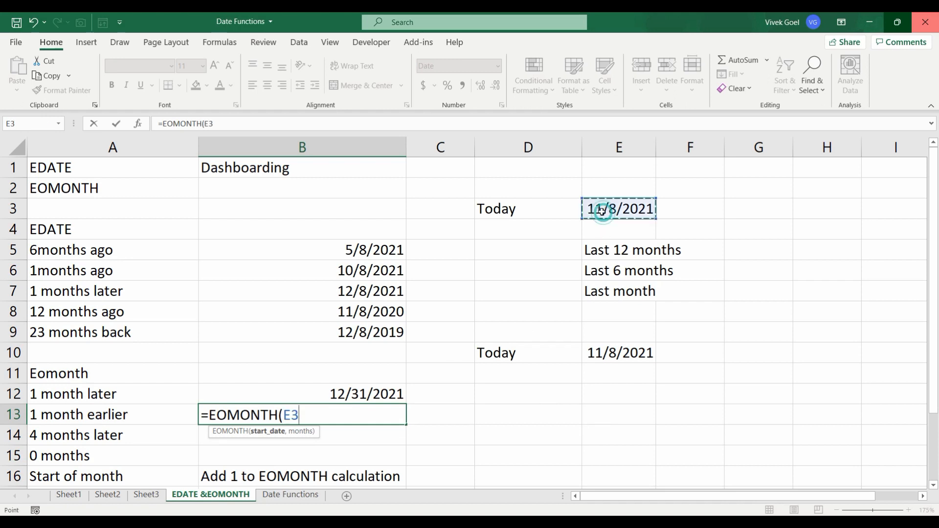
pyautogui.write(',-1)')
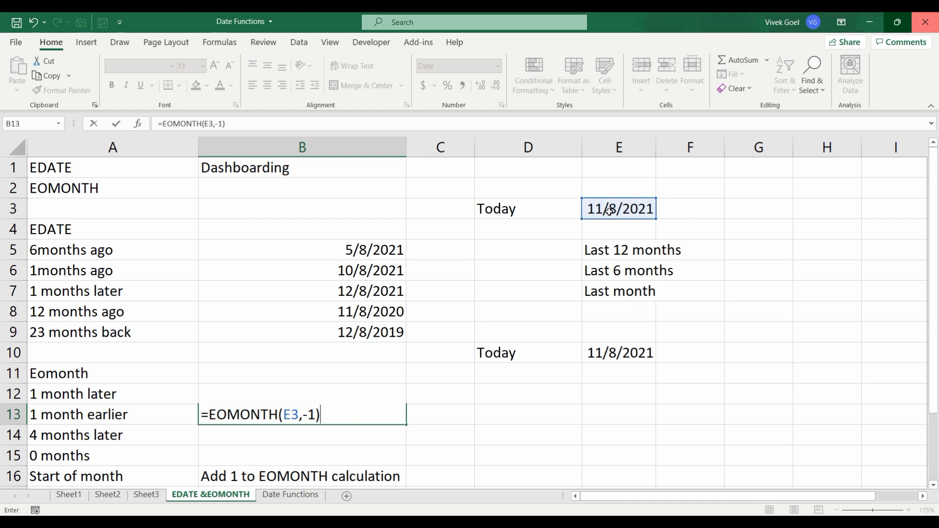
pyautogui.press('Return')
pyautogui.press('Up')
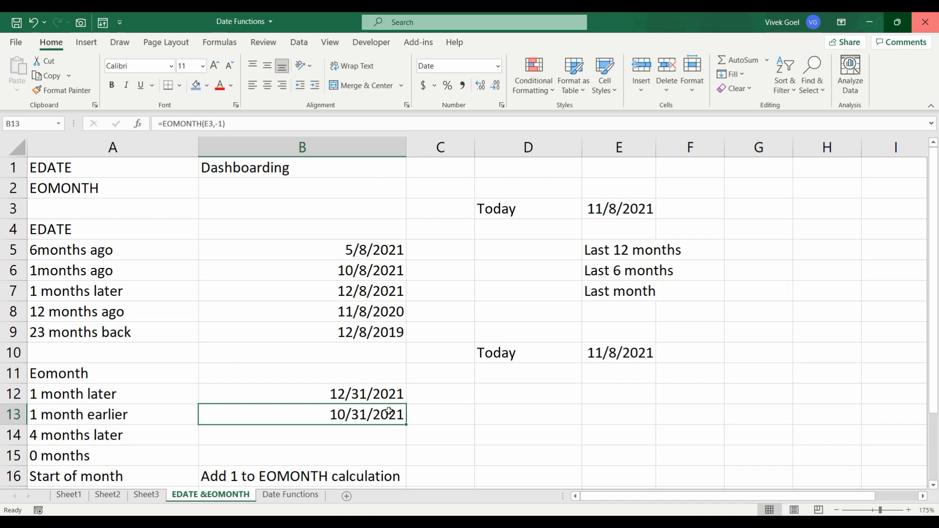
# - Calculate the month-end date four months later in B14 with =EOMONTH(E3,4)
pyautogui.click(355, 437)
pyautogui.write('eo')
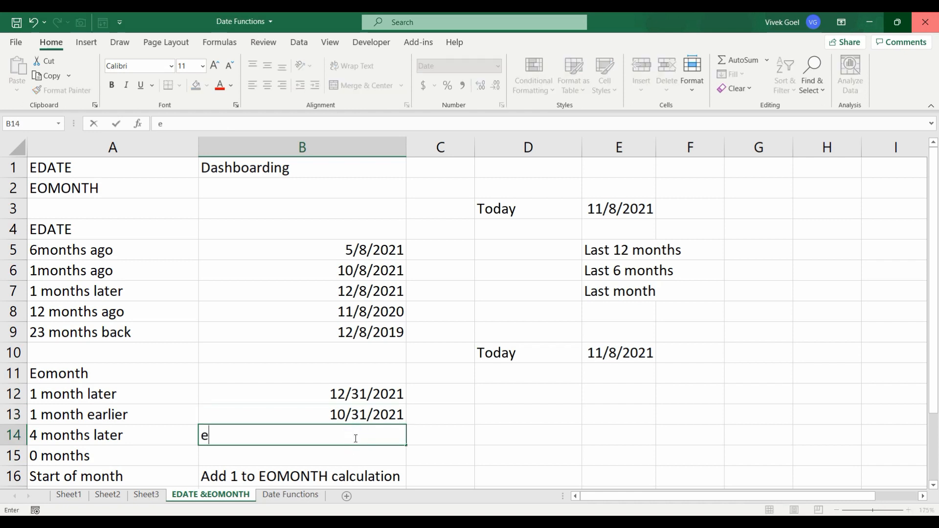
pyautogui.press('BackSpace')
pyautogui.press('BackSpace')
pyautogui.write('-eom')
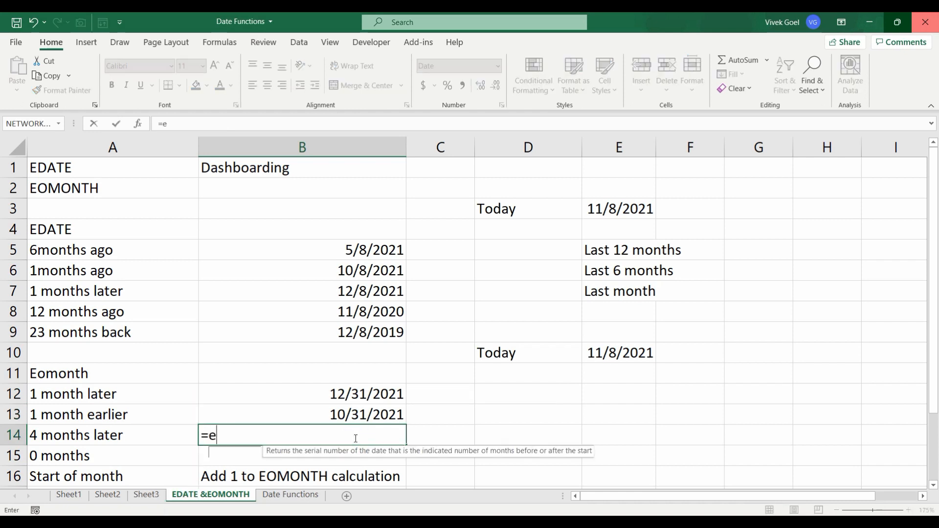
pyautogui.press('Tab')
pyautogui.click(598, 210)
pyautogui.write(',4)')
pyautogui.press('Return')
pyautogui.press('Up')
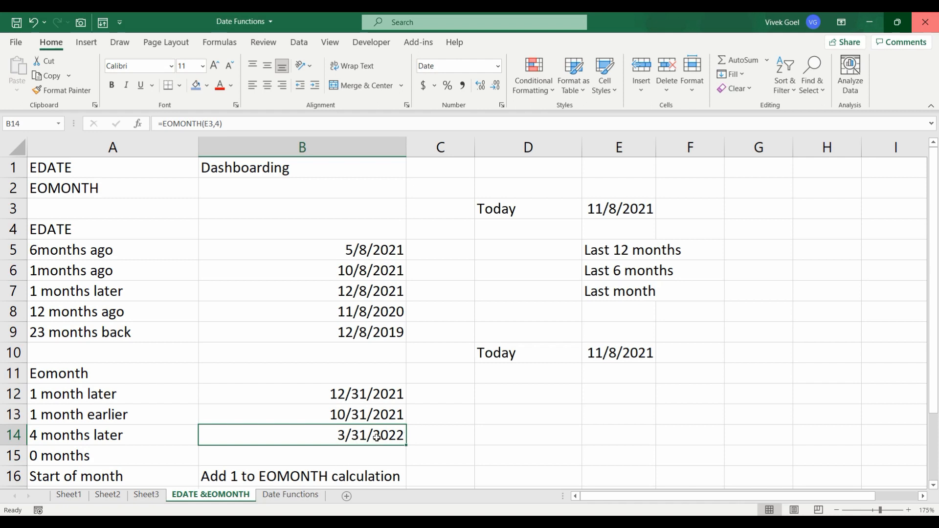
# - Calculate the end date of the current month in B15 with =EOMONTH(E3,0)
pyautogui.press('Down')
pyautogui.write('=eom')
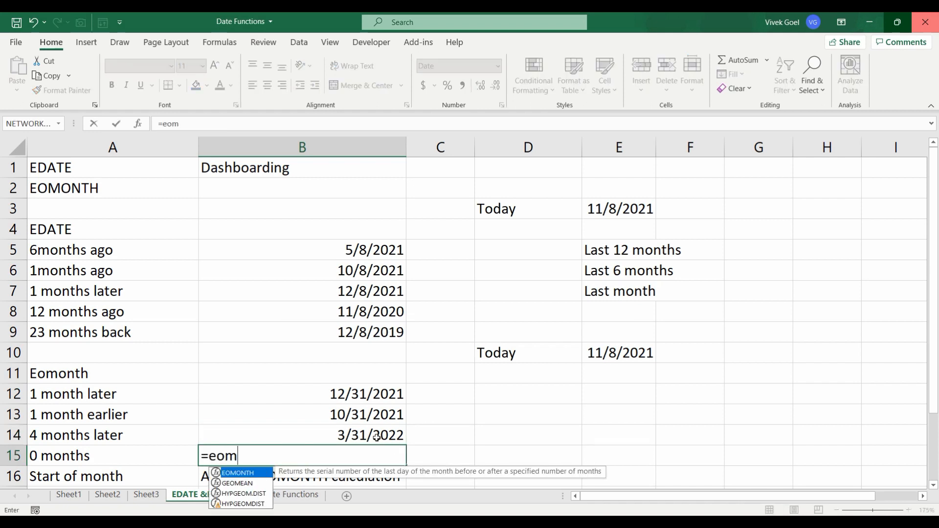
pyautogui.press('Tab')
pyautogui.click(600, 209)
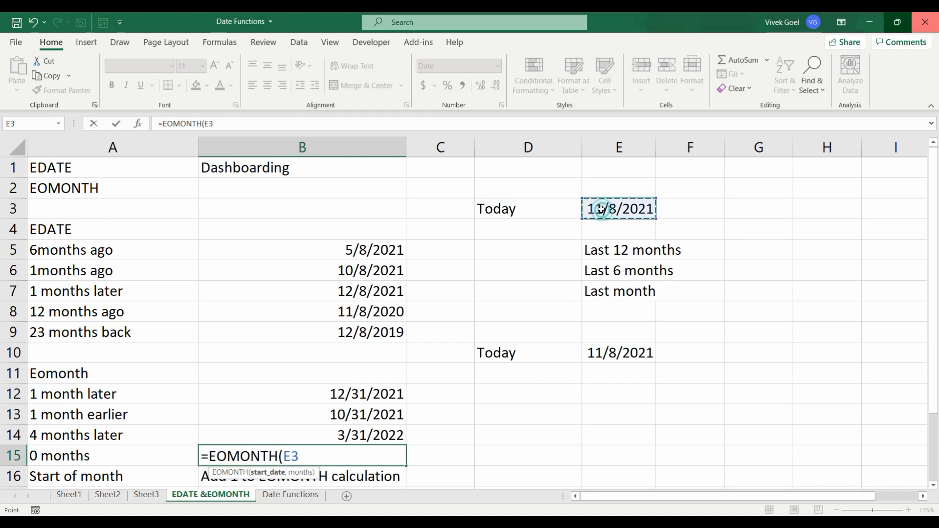
pyautogui.write(',0')
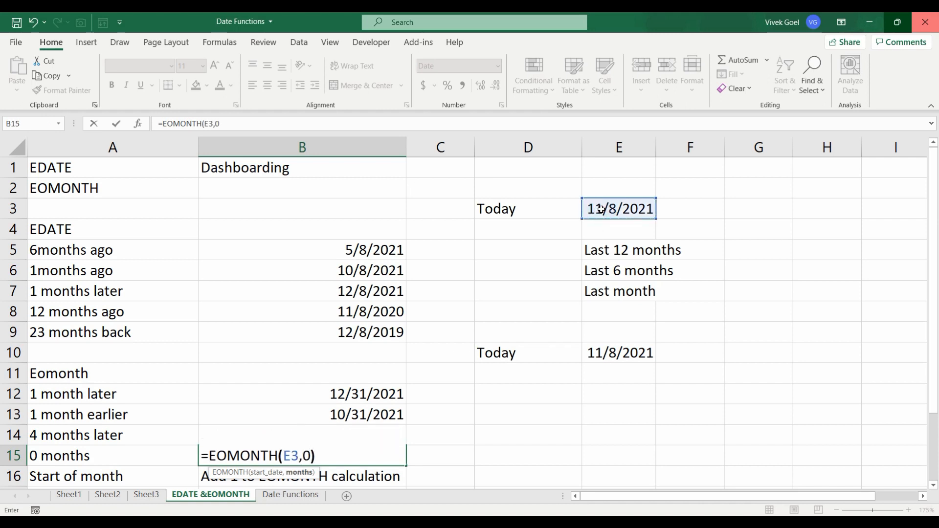
pyautogui.write(')')
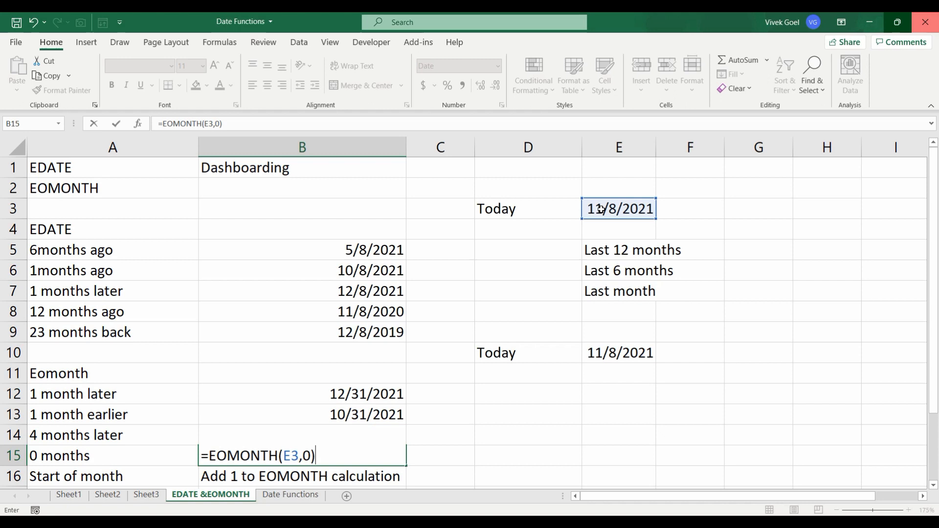
pyautogui.press('Return')
pyautogui.press('Up')
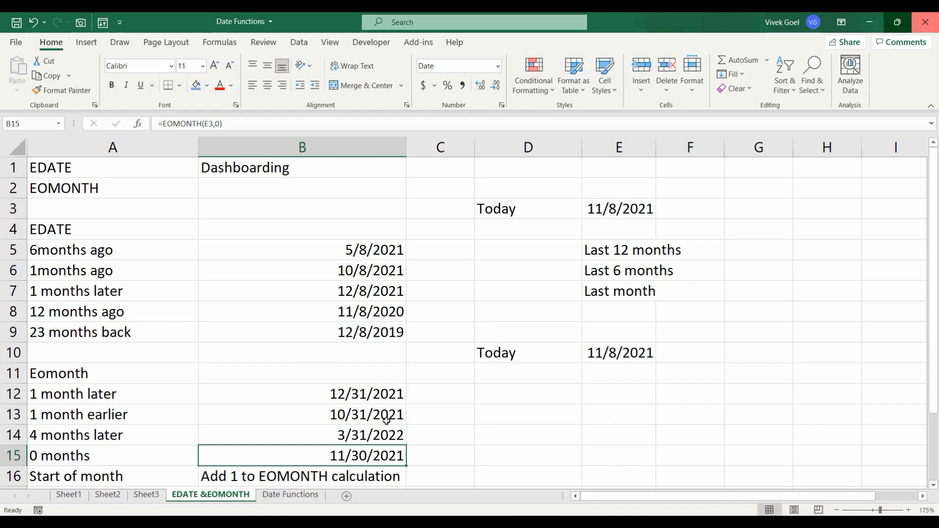
# - Calculate the current month's start date in B17 with =EOMONTH(E3,-1)+1
pyautogui.press('Down')
pyautogui.press('Down')
pyautogui.press('Up')
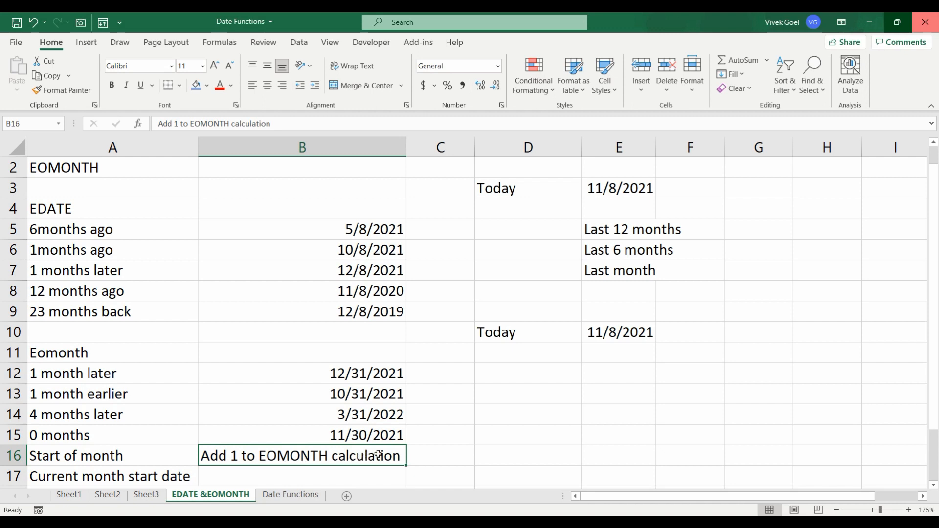
pyautogui.press('Down')
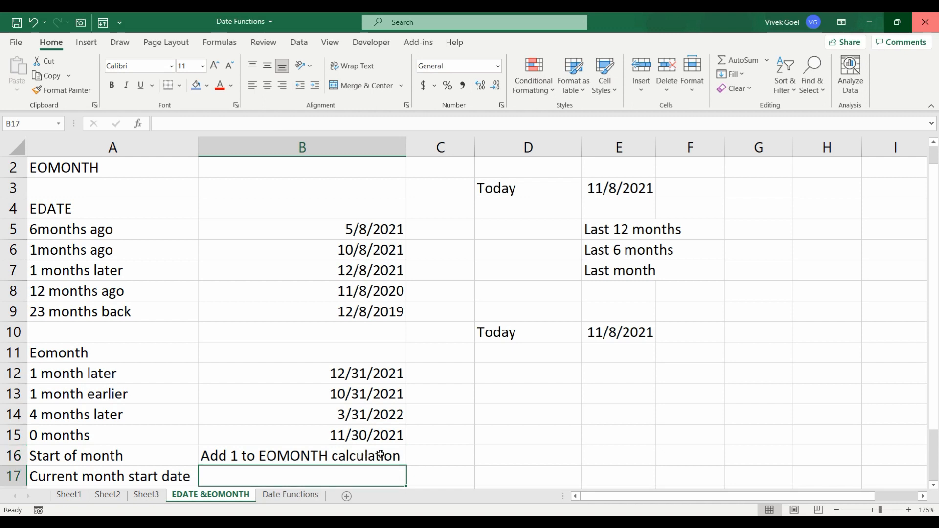
pyautogui.write('=eom')
pyautogui.press('Tab')
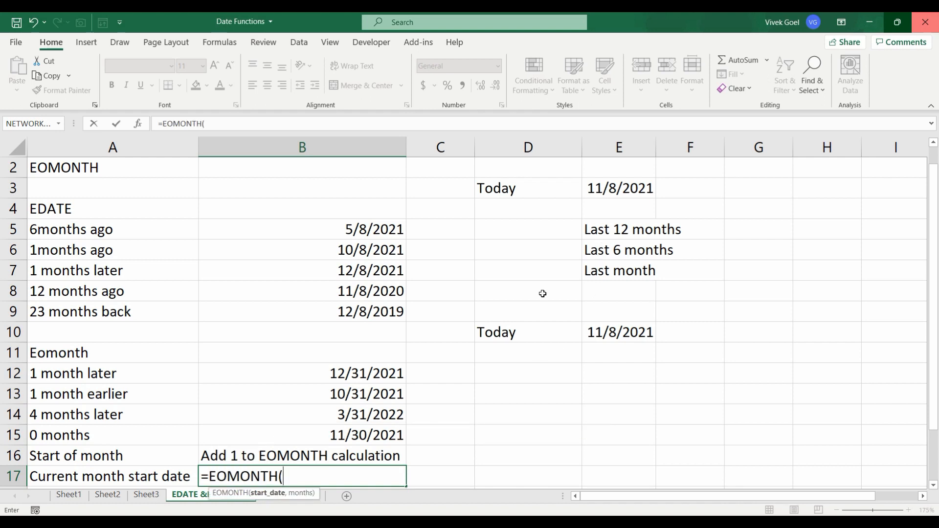
pyautogui.click(623, 188)
pyautogui.write(',')
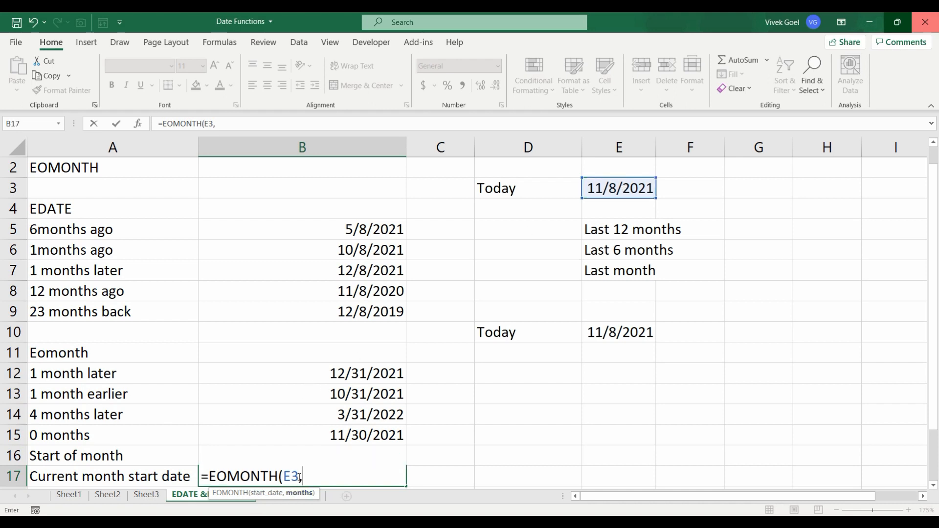
pyautogui.write('-1)+1')
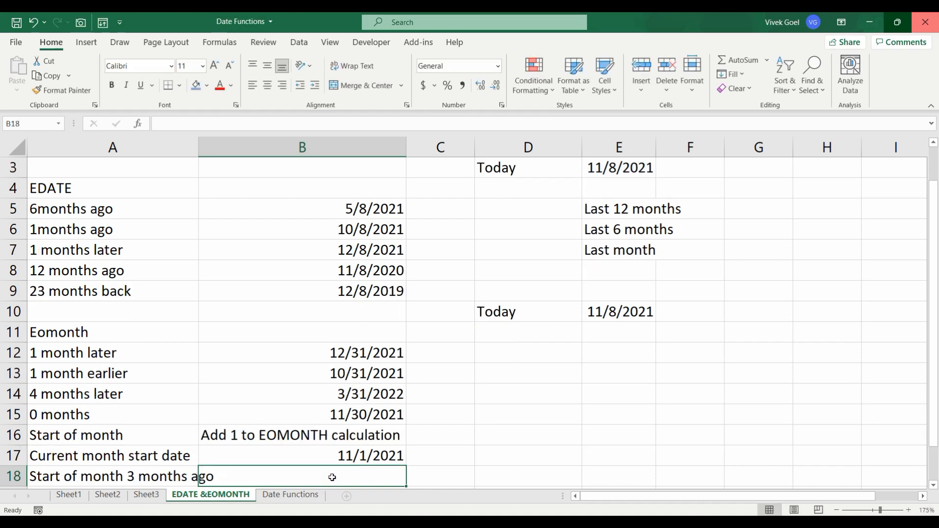
pyautogui.press('Up')
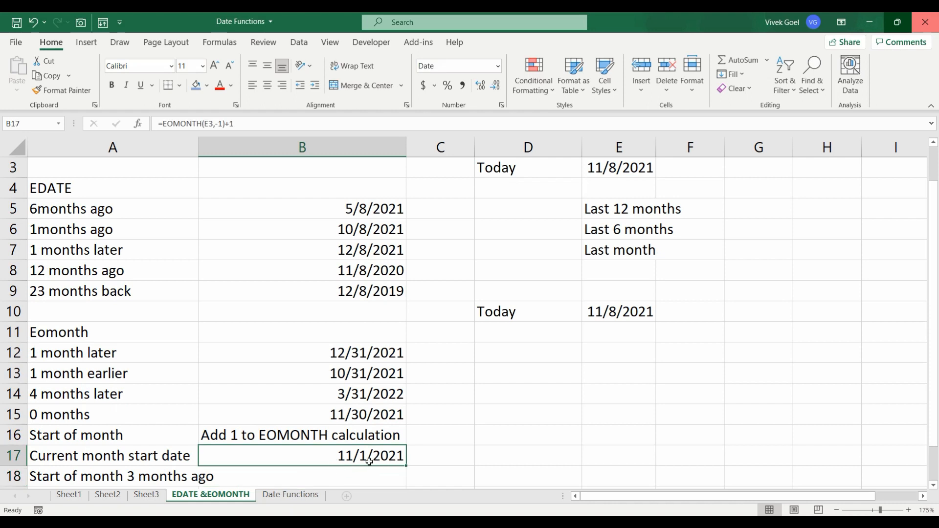
# - Calculate the start of the month three months ago in B18 with =EOMONTH(E10,-4)+1
pyautogui.press('Down')
pyautogui.write('=eom')
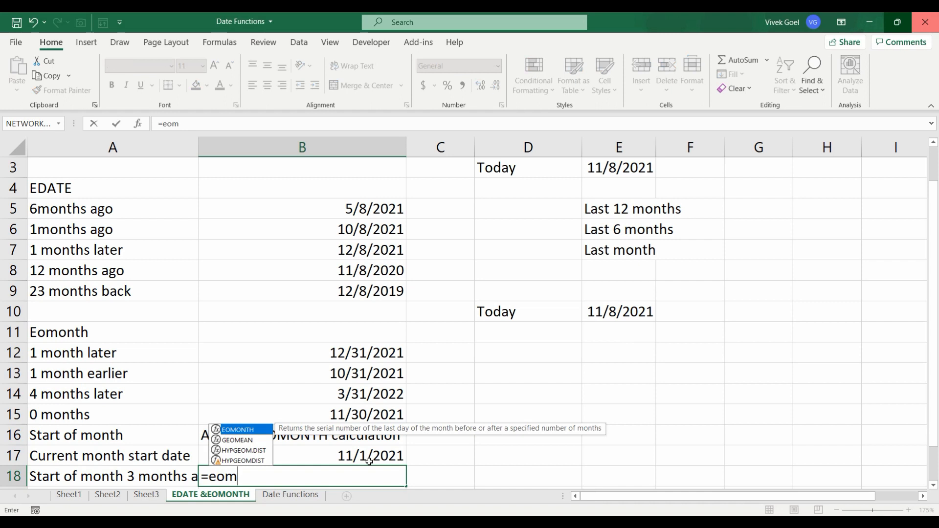
pyautogui.press('Tab')
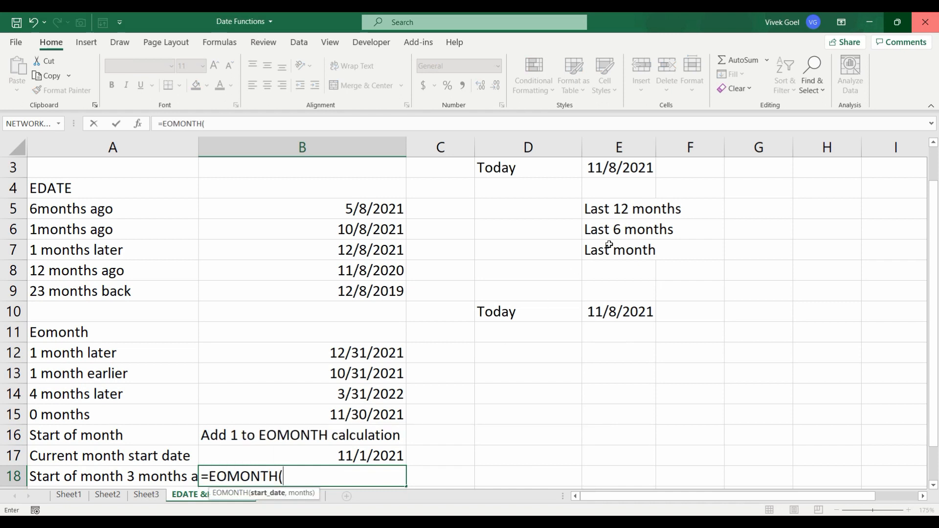
pyautogui.click(622, 311)
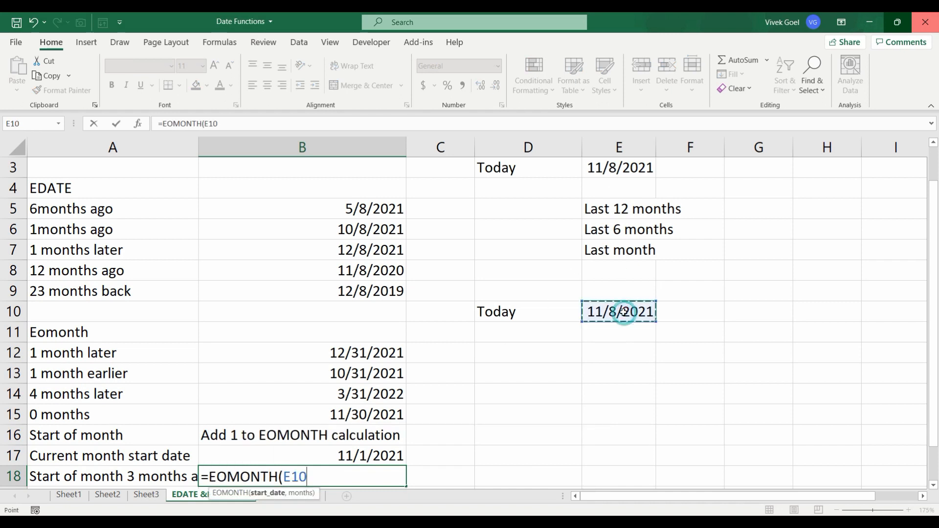
pyautogui.write(',')
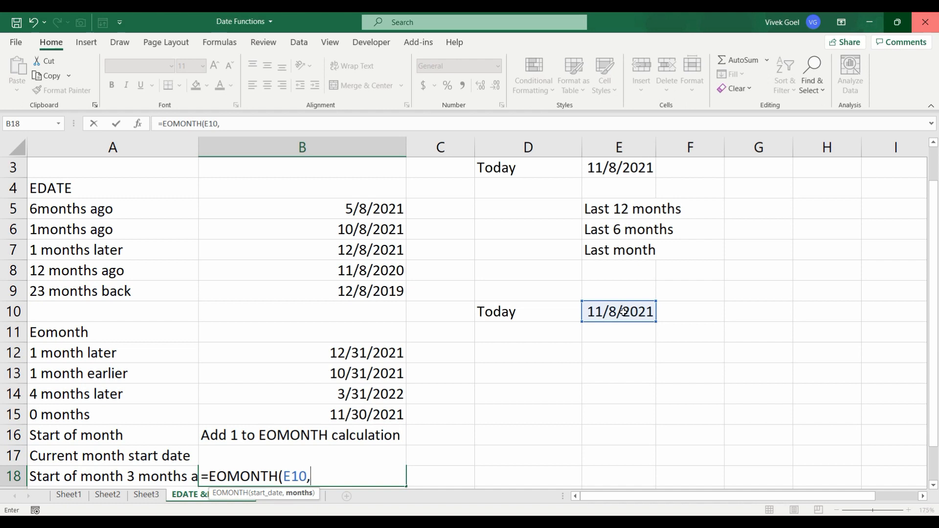
pyautogui.write('-4)+1')
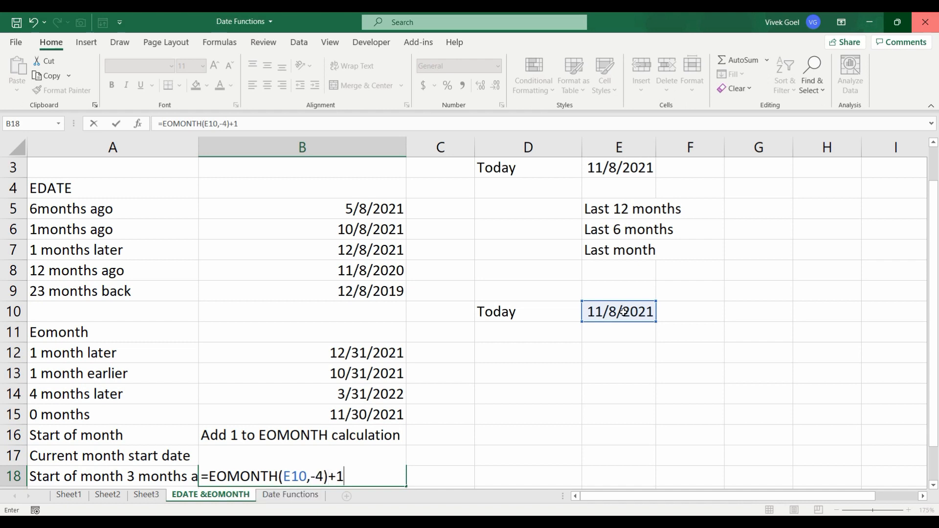
pyautogui.press('Return')
pyautogui.press('Up')
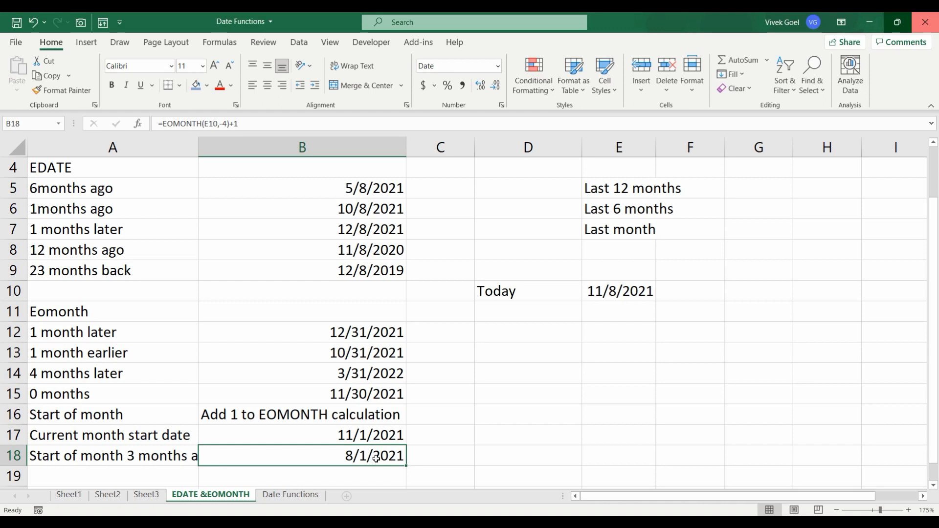
# - Review the completed EDATE and EOMONTH formulas in column B, going up from B18 and back down the list
pyautogui.press('Up')
pyautogui.press('Up')
pyautogui.press('Up')
pyautogui.press('Up')
pyautogui.press('Up')
pyautogui.press('Up')
pyautogui.press('Up')
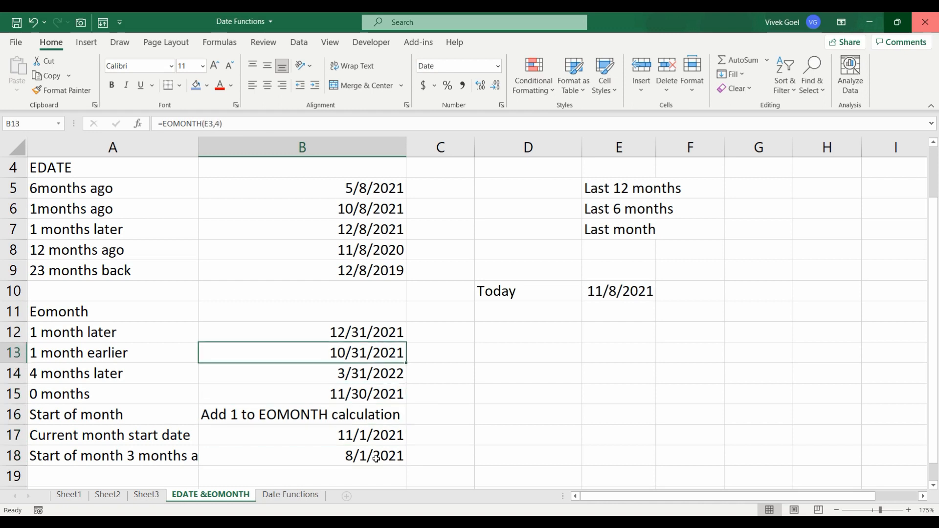
pyautogui.press('Up')
pyautogui.press('Up')
pyautogui.press('Up')
pyautogui.press('Up')
pyautogui.press('Up')
pyautogui.press('Up')
pyautogui.press('Up')
pyautogui.press('Up')
pyautogui.press('Up')
pyautogui.press('Up')
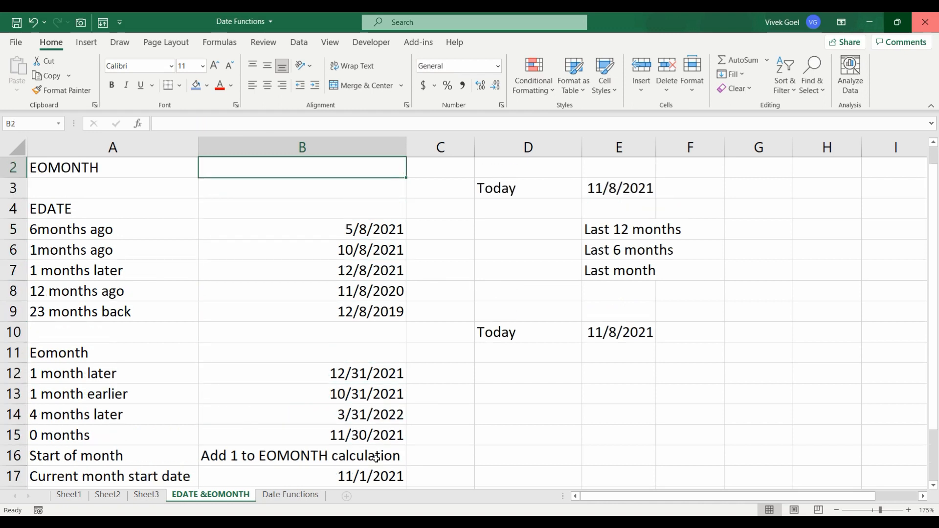
pyautogui.press('Down')
pyautogui.press('Down')
pyautogui.press('Down')
pyautogui.press('Down')
pyautogui.press('Down')
pyautogui.press('Down')
pyautogui.press('Down')
pyautogui.press('Down')
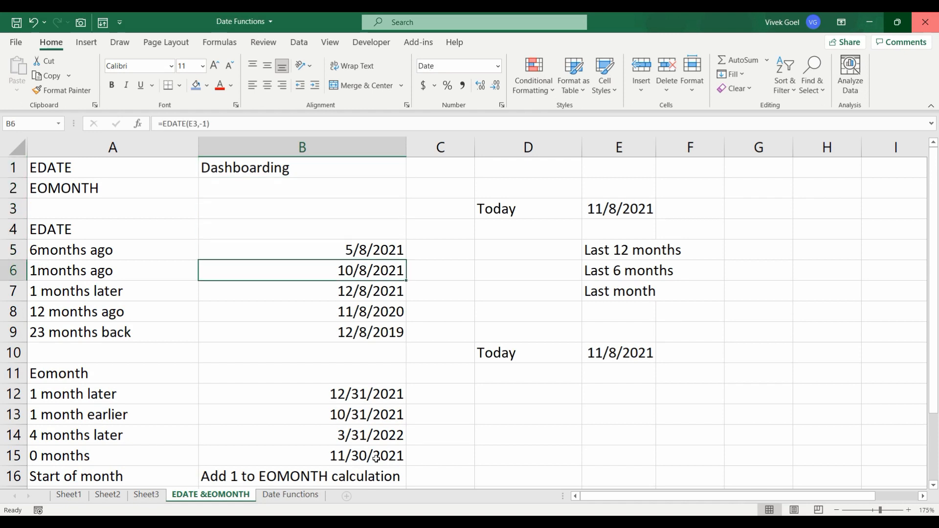
pyautogui.press('Down')
pyautogui.press('Down')
pyautogui.press('Down')
pyautogui.press('Down')
pyautogui.press('Down')
pyautogui.press('Down')
pyautogui.press('Down')
pyautogui.press('Down')
pyautogui.press('Down')
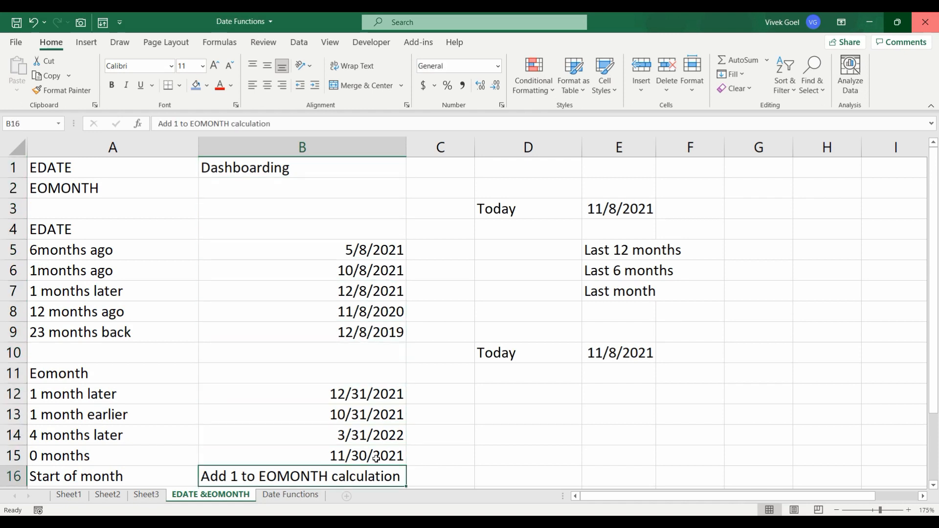